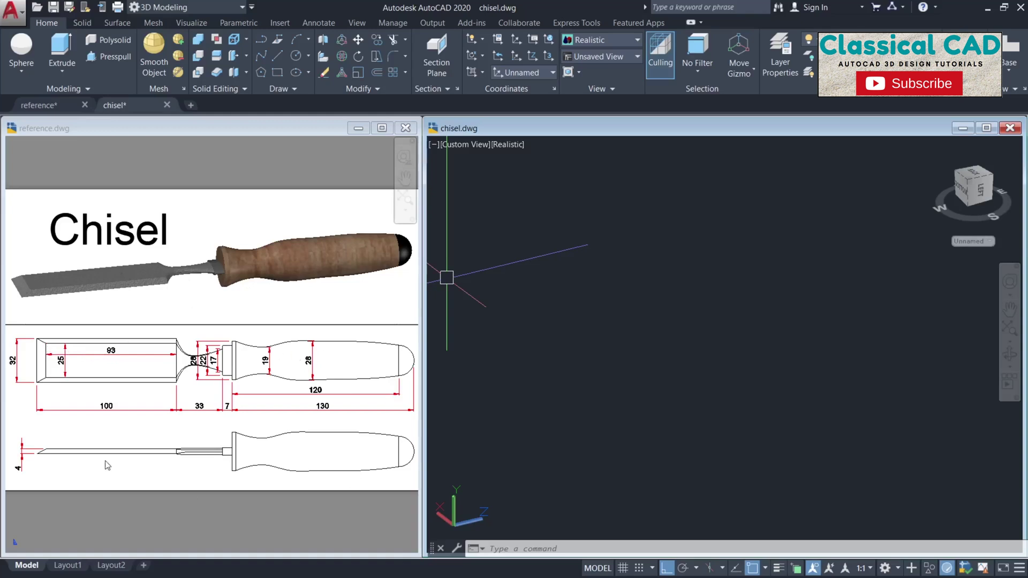
Switch the chisel drawing to the Top view
{"action": "left_click", "coordinate": [598, 58]}
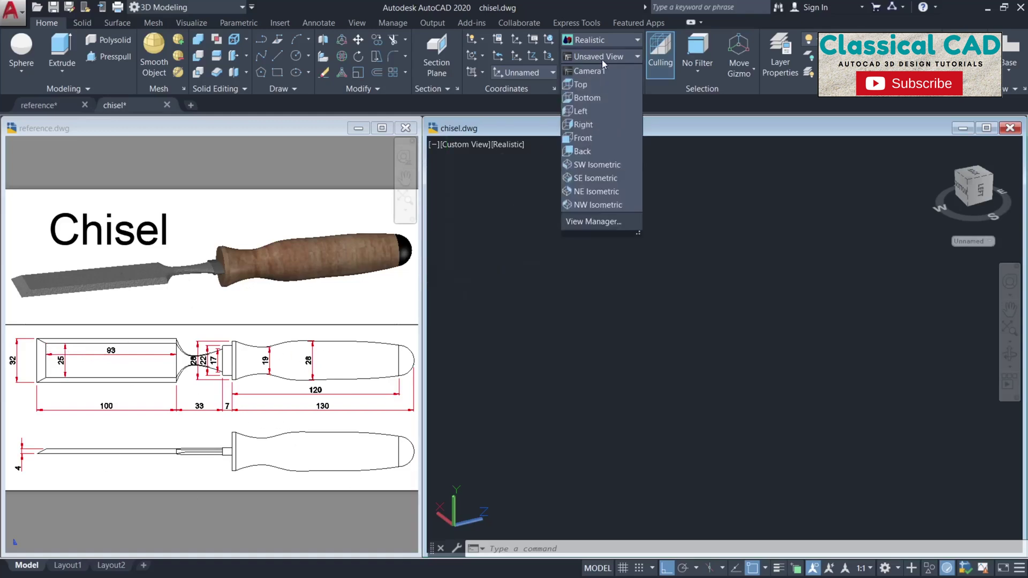
{"action": "left_click", "coordinate": [583, 85]}
{"action": "left_click", "coordinate": [604, 292]}
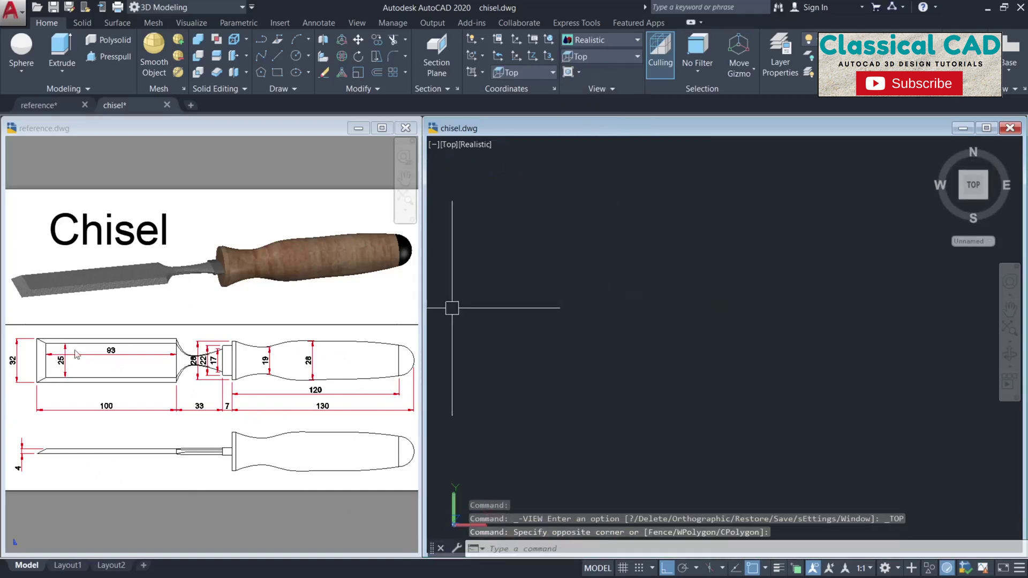
{"action": "left_click", "coordinate": [625, 357]}
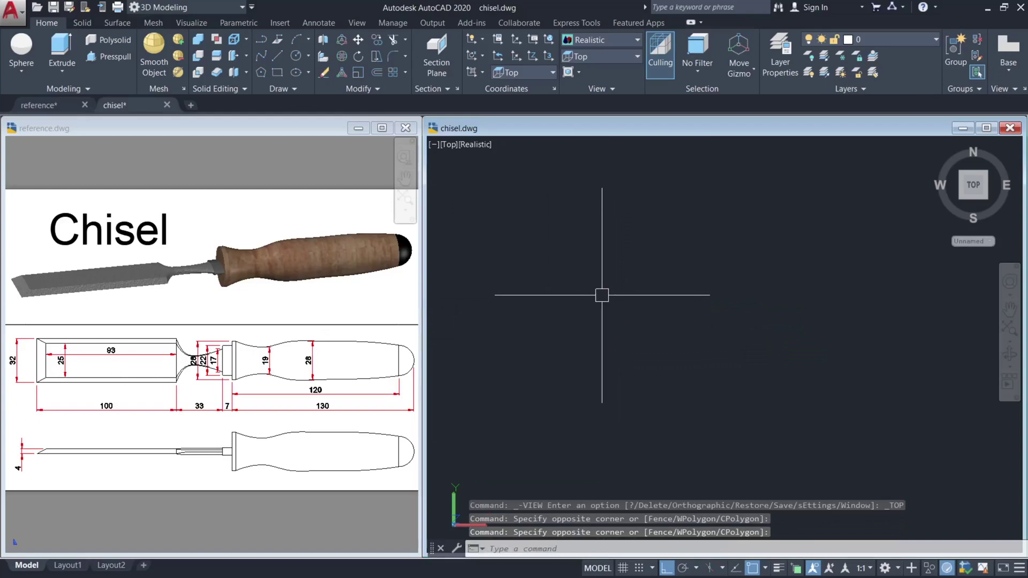
Draw a rectangle 100 long and 32 wide for the base outline of the blade
{"action": "type", "text": "rec"}
{"action": "key", "text": "Return"}
{"action": "left_click", "coordinate": [562, 354]}
{"action": "type", "text": "d"}
{"action": "key", "text": "Return"}
{"action": "type", "text": "100"}
{"action": "key", "text": "Return"}
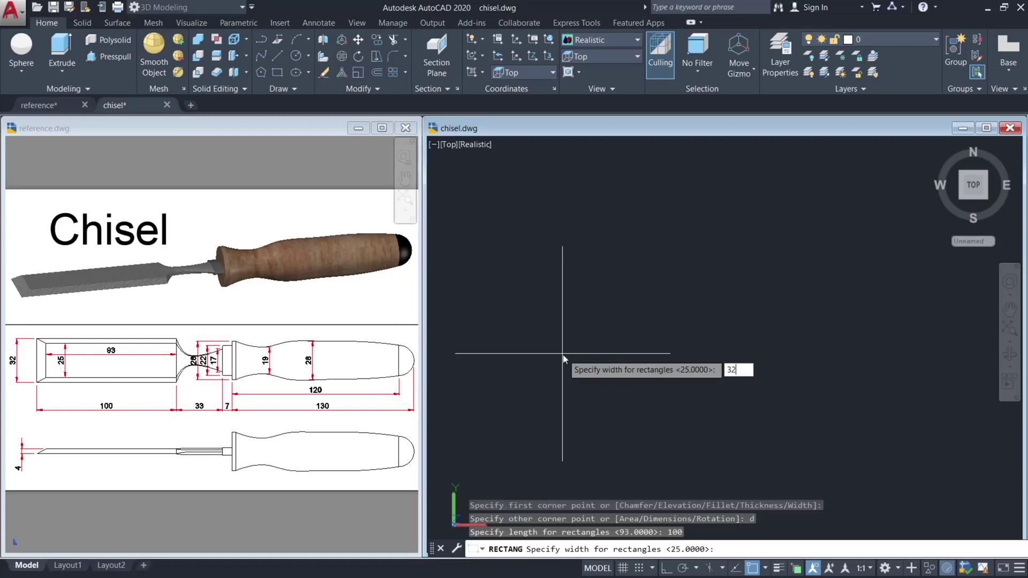
{"action": "key", "text": "Return"}
{"action": "left_click", "coordinate": [593, 348]}
{"action": "scroll", "coordinate": [585, 375], "scroll_direction": "up", "scroll_amount": 5}
Draw a second rectangle 93 long and 25 wide below the blade's base outline
{"action": "key", "text": "Return"}
{"action": "left_click", "coordinate": [637, 409]}
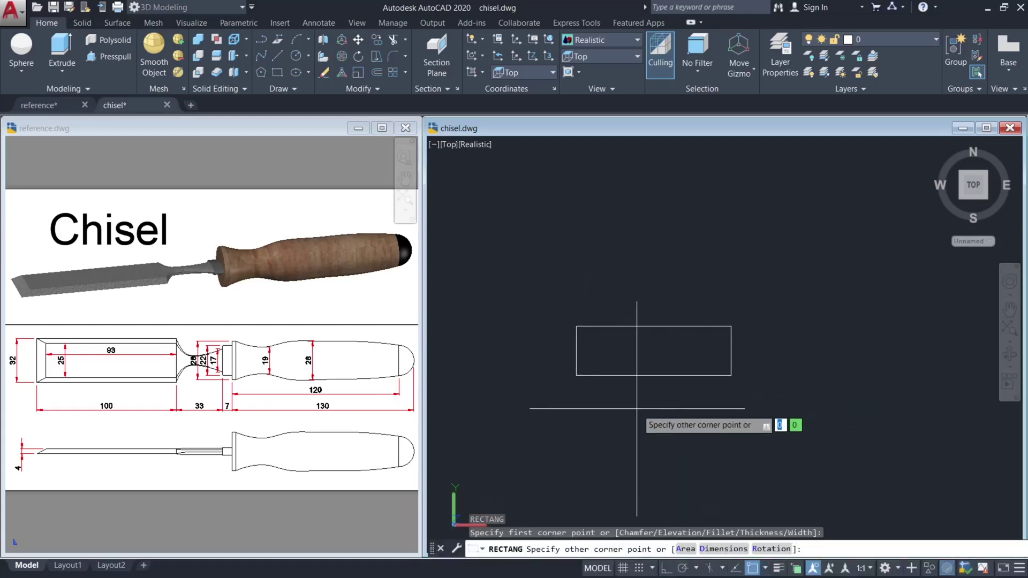
{"action": "type", "text": "d"}
{"action": "key", "text": "Return"}
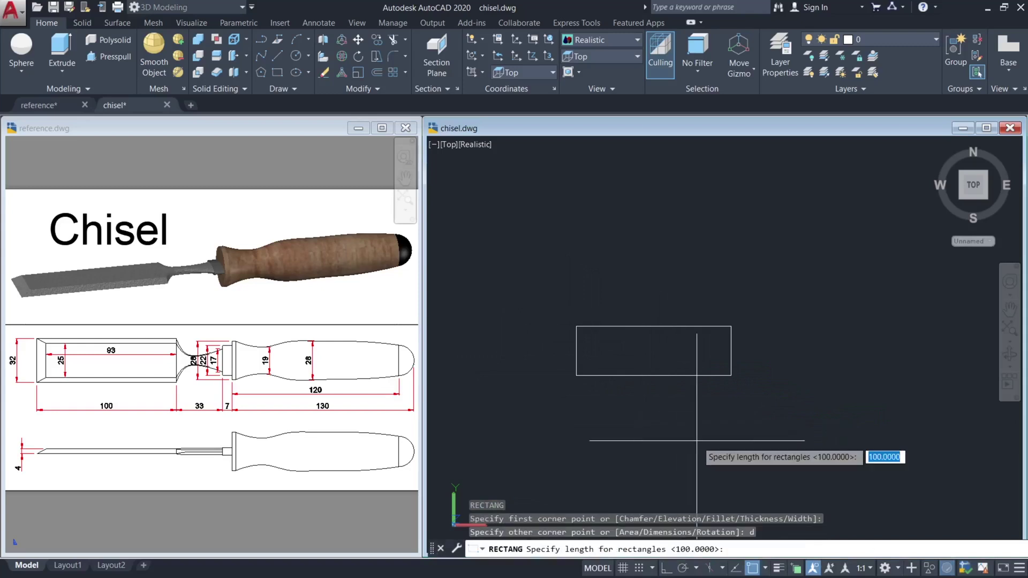
{"action": "key", "text": "Return"}
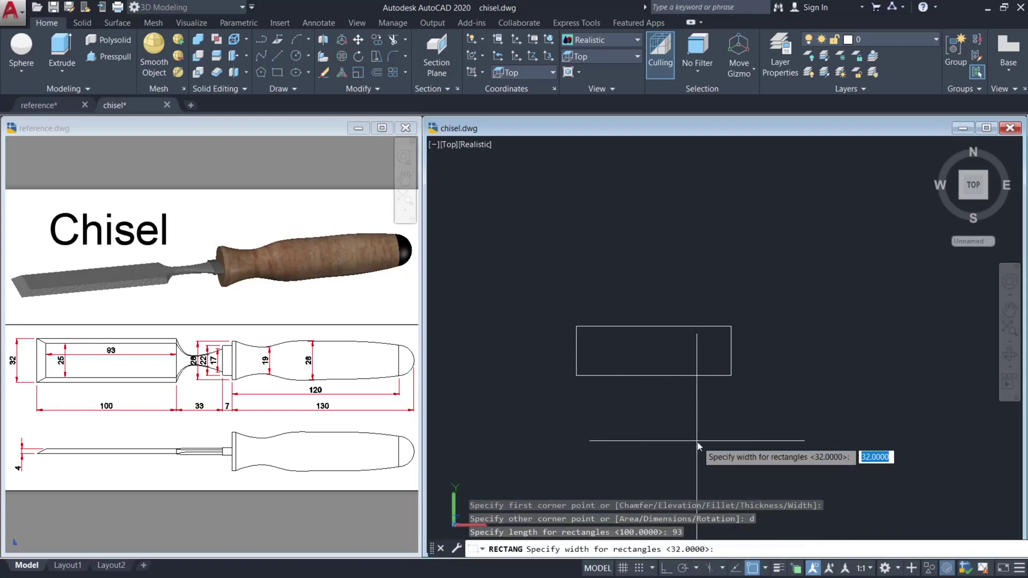
{"action": "key", "text": "Return"}
{"action": "left_click", "coordinate": [697, 441]}
{"action": "key", "text": "Escape"}
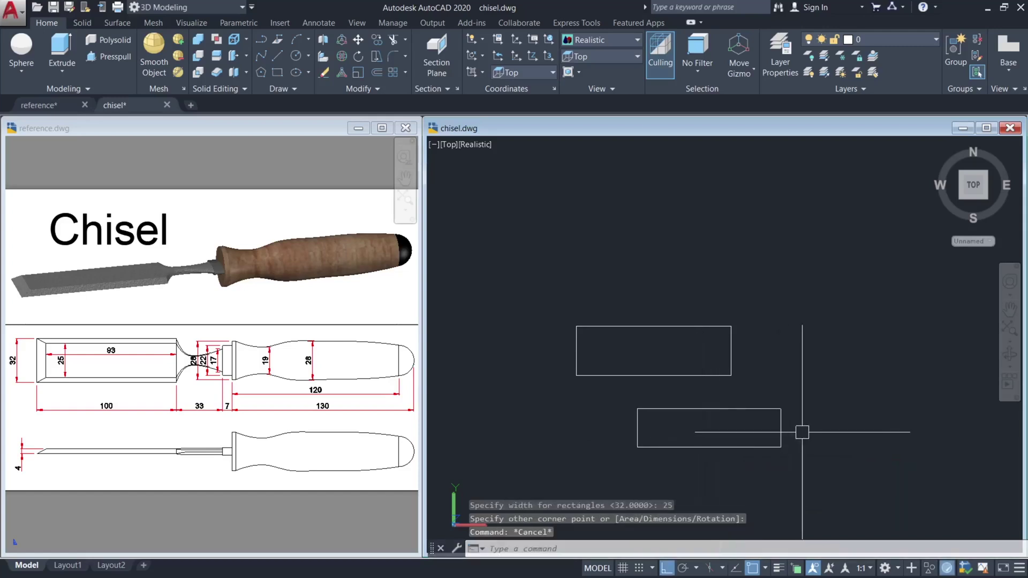
Move the smaller rectangle so the midpoint of its right edge meets the midpoint of the larger rectangle's right edge
{"action": "left_click", "coordinate": [808, 434]}
{"action": "left_click", "coordinate": [769, 434]}
{"action": "type", "text": "m"}
{"action": "key", "text": "Return"}
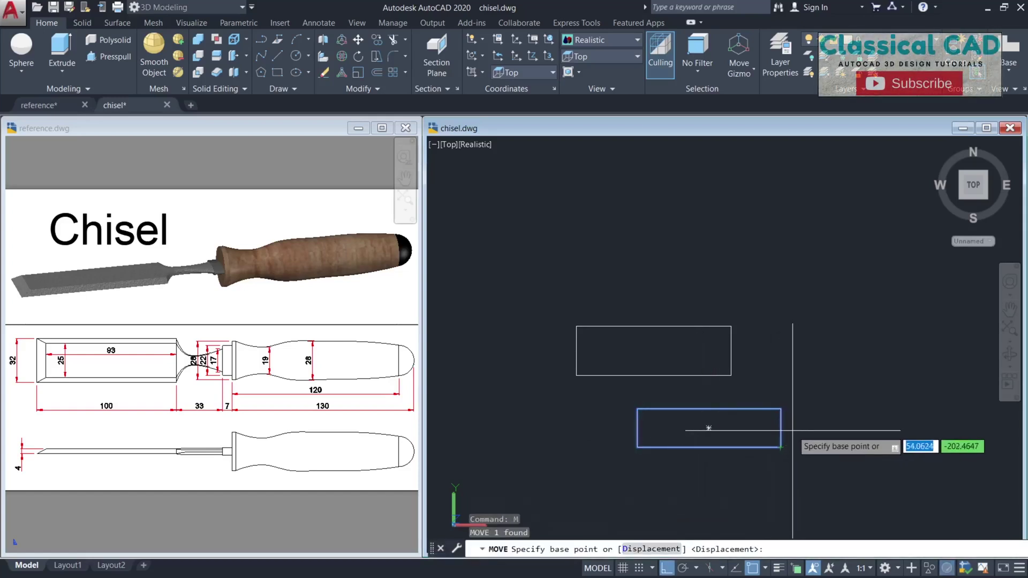
{"action": "left_click", "coordinate": [780, 428]}
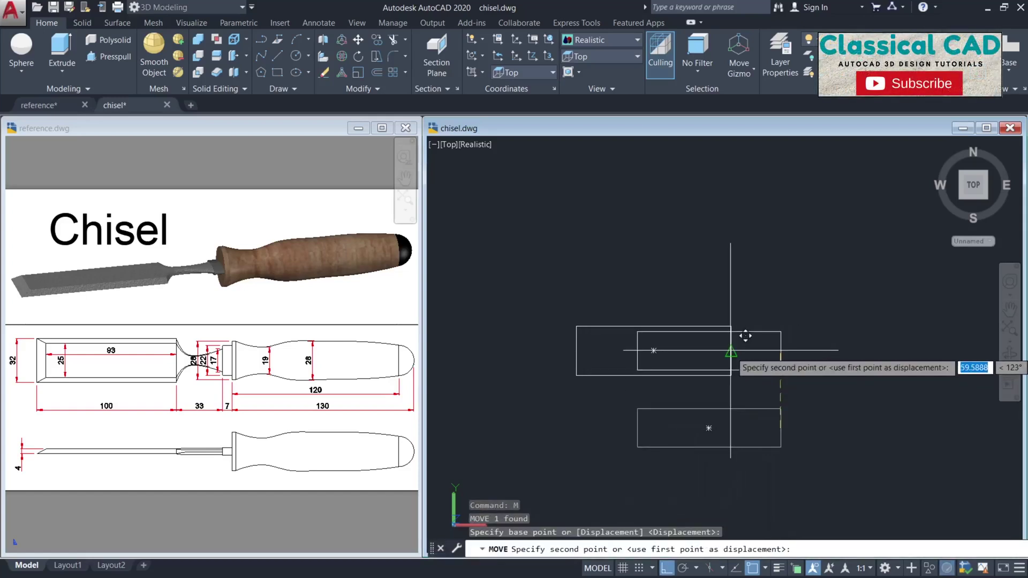
{"action": "left_click", "coordinate": [731, 351]}
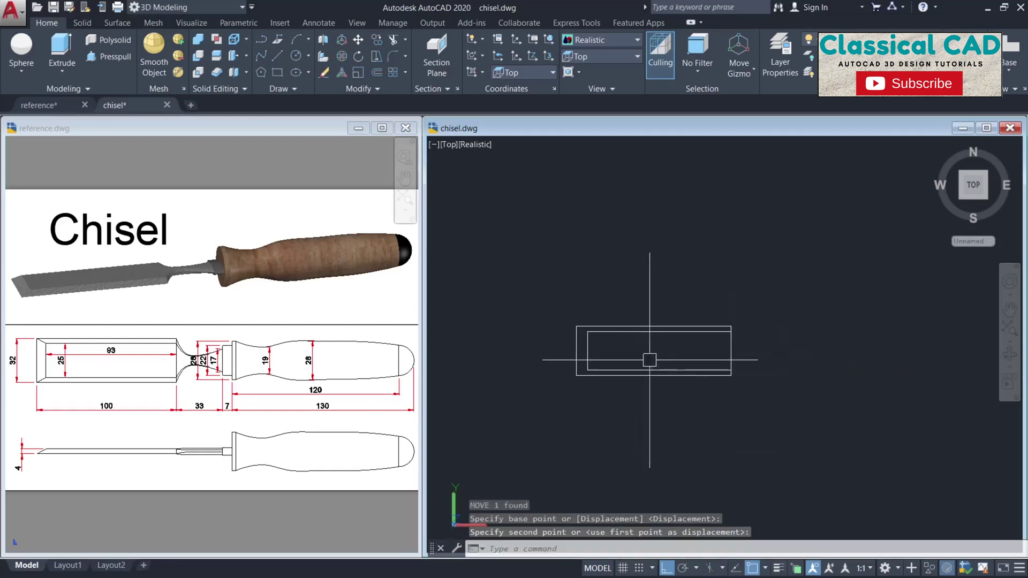
{"action": "key", "text": "Escape"}
Raise the inner rectangle 4 units along the Z axis above the base outline
{"action": "middle_click_drag", "start_coordinate": [659, 365], "coordinate": [592, 298], "text": "shift"}
{"action": "scroll", "coordinate": [666, 345], "scroll_direction": "up", "scroll_amount": 3}
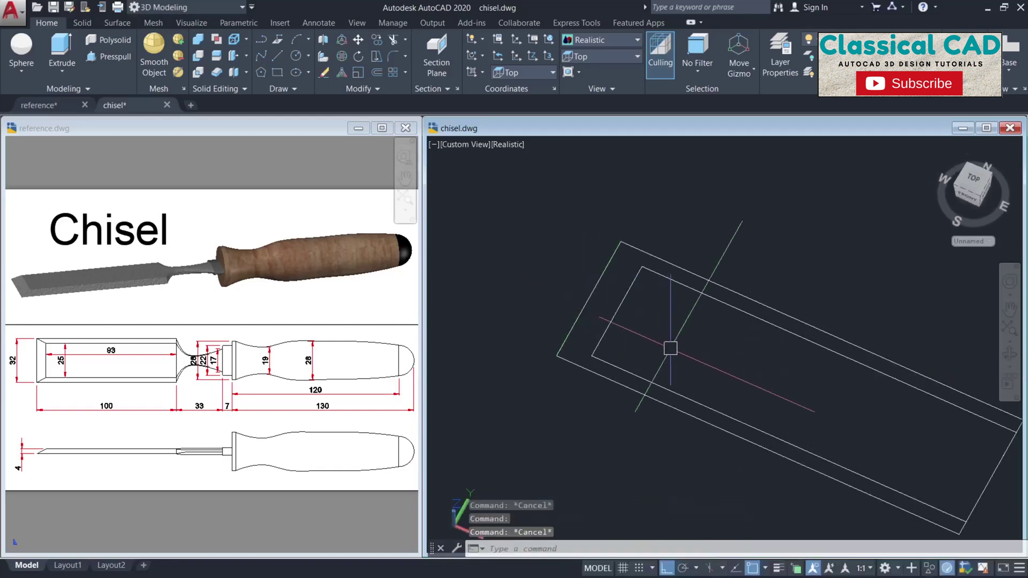
{"action": "scroll", "coordinate": [660, 319], "scroll_direction": "up", "scroll_amount": 3}
{"action": "left_click", "coordinate": [632, 333]}
{"action": "left_click", "coordinate": [600, 316]}
{"action": "scroll", "coordinate": [601, 316], "scroll_direction": "down", "scroll_amount": 4}
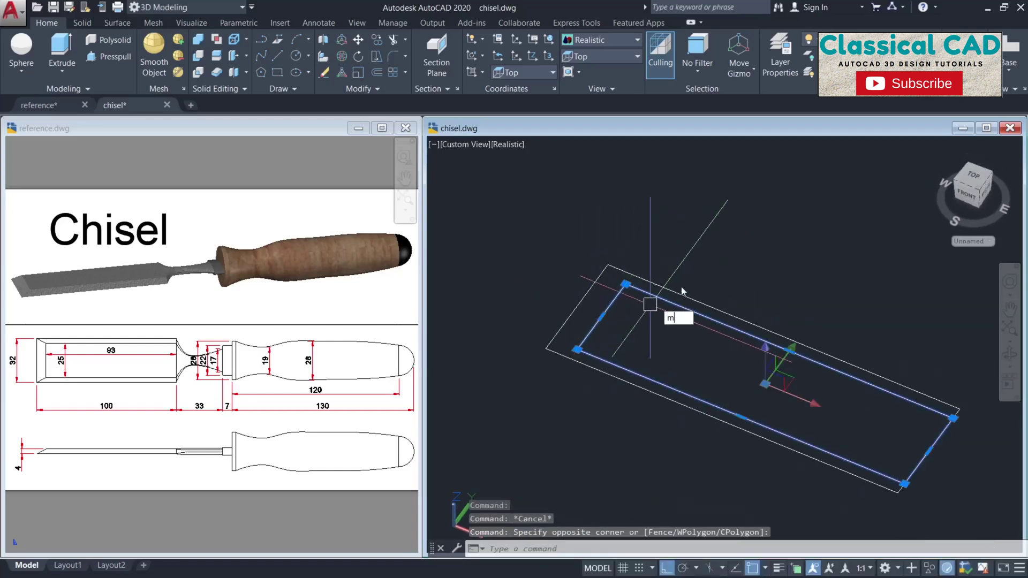
{"action": "type", "text": "m"}
{"action": "key", "text": "Return"}
{"action": "left_click", "coordinate": [707, 271]}
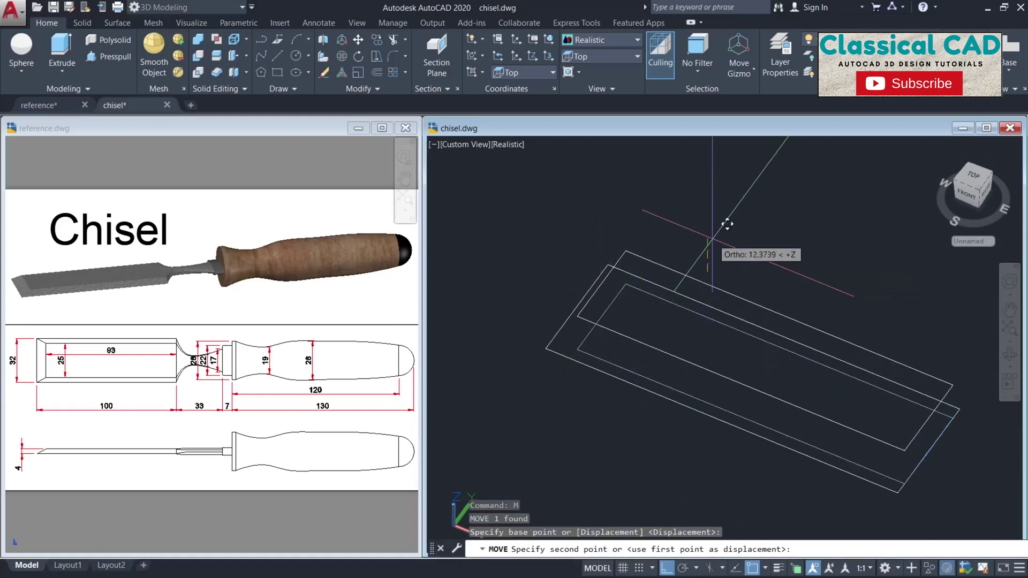
{"action": "type", "text": "4"}
{"action": "key", "text": "Return"}
{"action": "key", "text": "Escape"}
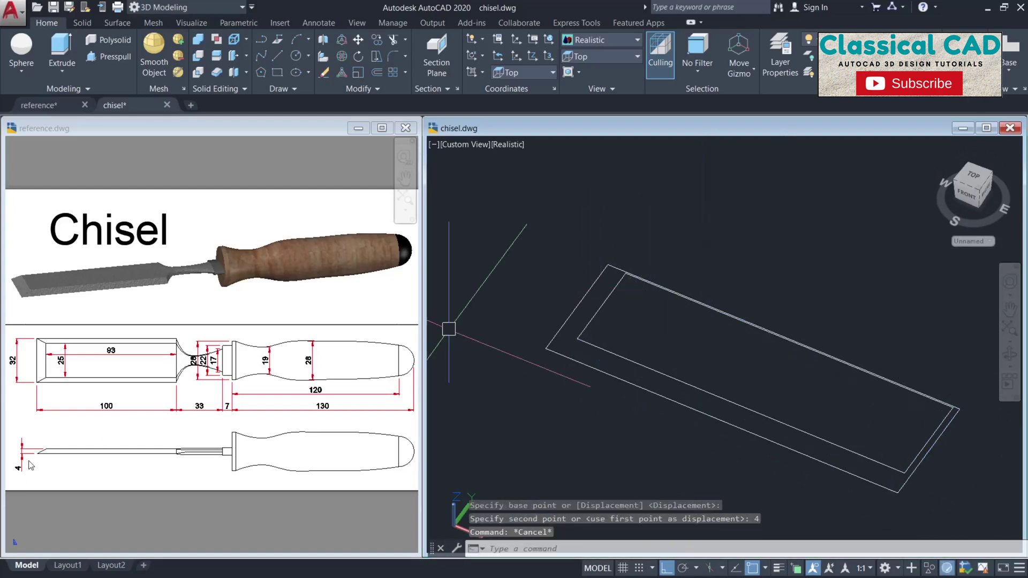
View the flush end of the two rectangles in 3D and set the UCS to Right
{"action": "left_click", "coordinate": [591, 452]}
{"action": "key", "text": "Escape"}
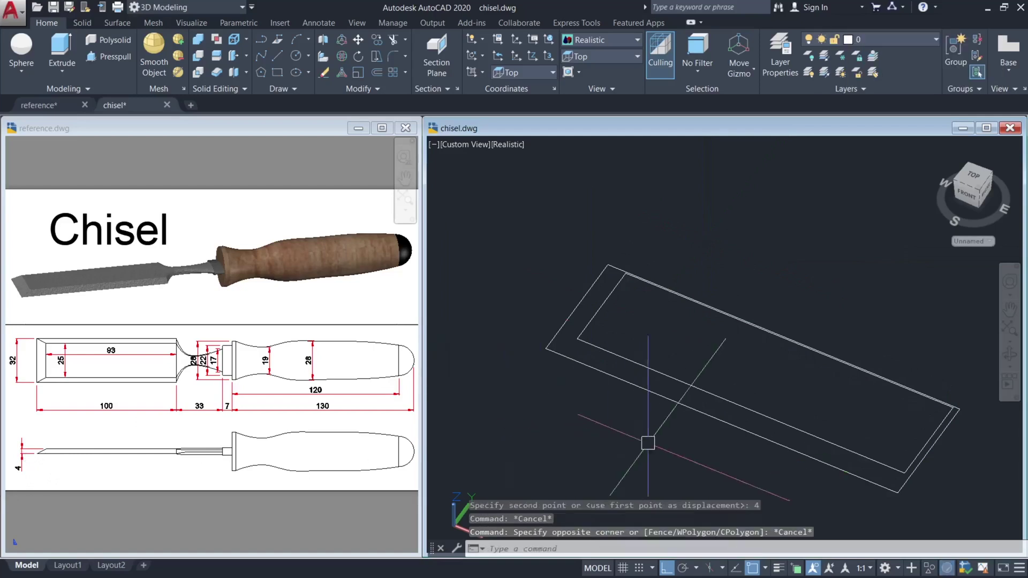
{"action": "middle_click_drag", "start_coordinate": [751, 407], "coordinate": [555, 228], "text": "shift"}
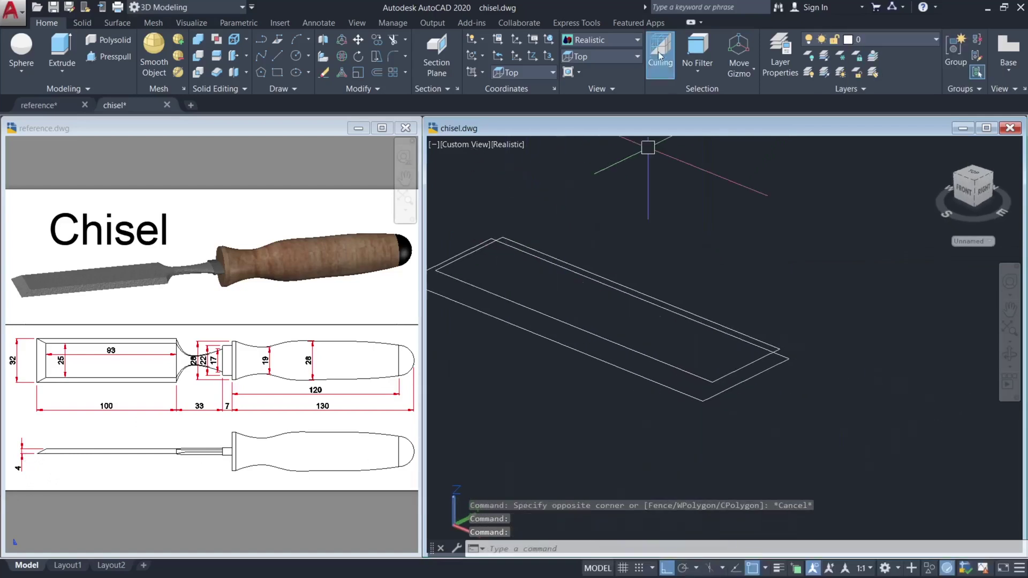
{"action": "left_click", "coordinate": [544, 71]}
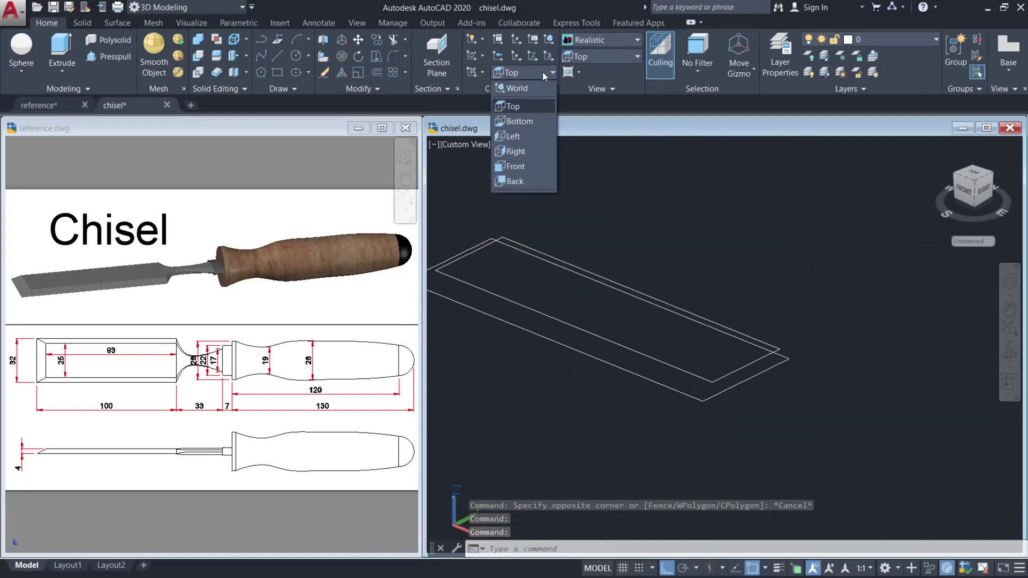
{"action": "left_click", "coordinate": [515, 151]}
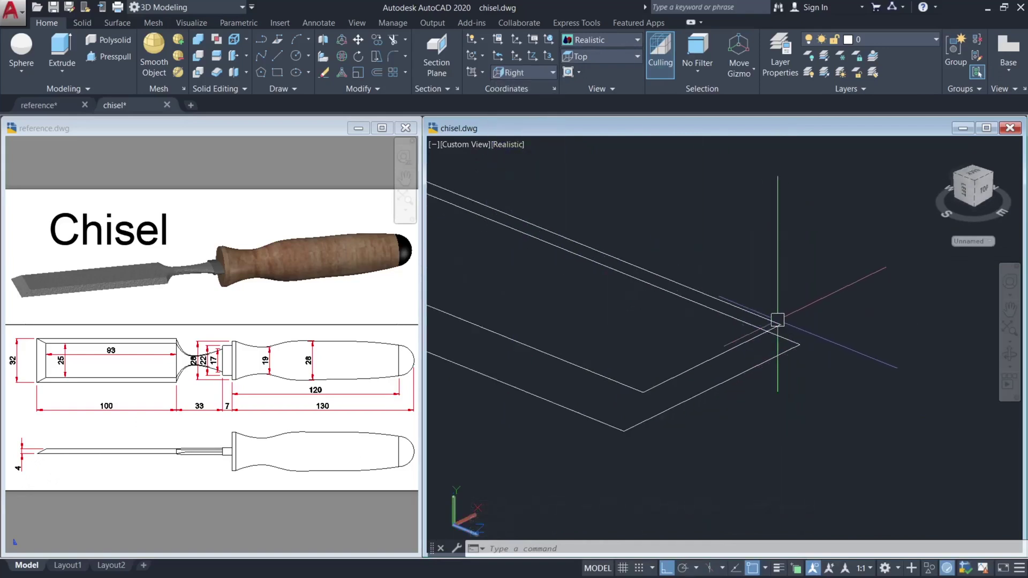
Draw a closed polyline through the four corners of both rectangles at their flush end
{"action": "type", "text": "pl"}
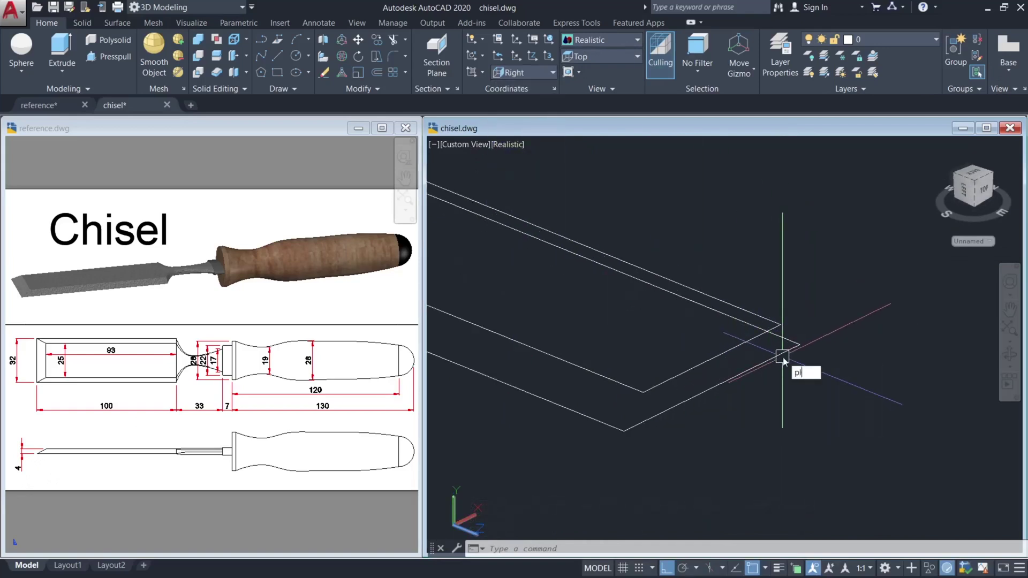
{"action": "key", "text": "Return"}
{"action": "left_click", "coordinate": [798, 346]}
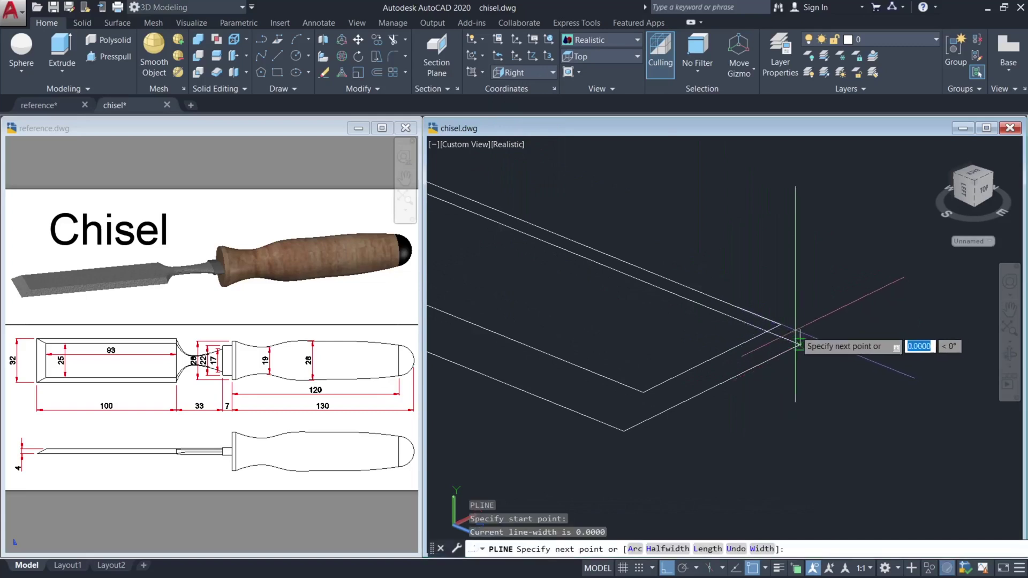
{"action": "left_click", "coordinate": [643, 392]}
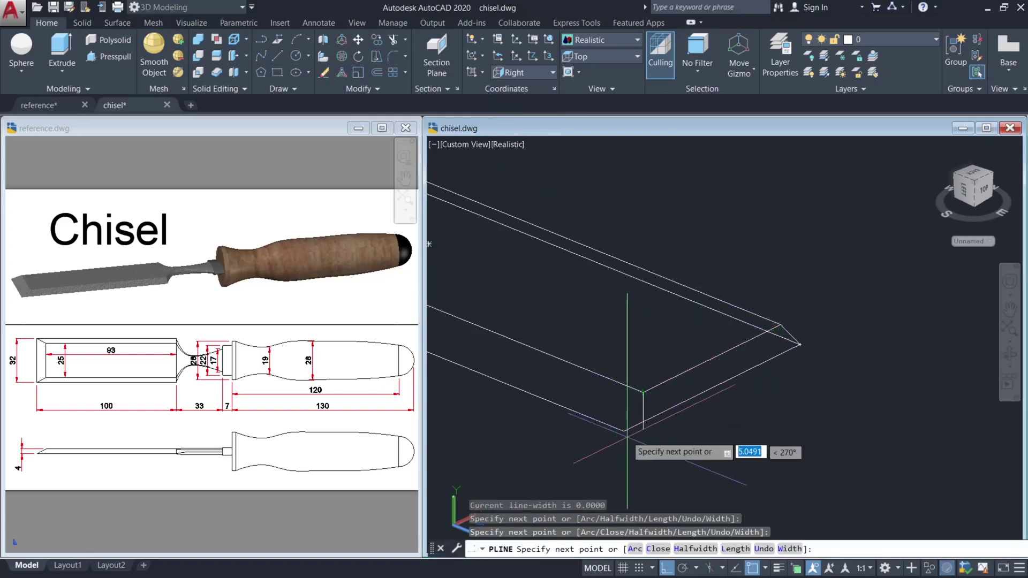
{"action": "left_click", "coordinate": [623, 431]}
{"action": "type", "text": "c"}
{"action": "key", "text": "Return"}
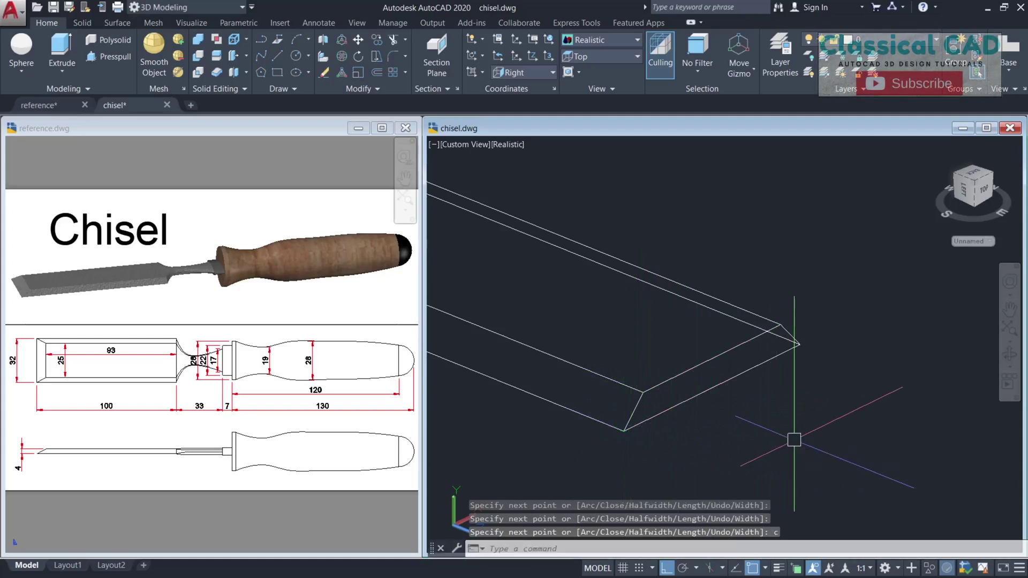
Copy the closed end profile 33 units along the Z axis, away from the blade
{"action": "middle_click_drag", "start_coordinate": [792, 436], "coordinate": [745, 313], "text": "shift"}
{"action": "key", "text": "Escape"}
{"action": "scroll", "coordinate": [695, 290], "scroll_direction": "up", "scroll_amount": 3}
{"action": "key", "text": "Escape"}
{"action": "left_click", "coordinate": [638, 251]}
{"action": "left_click", "coordinate": [828, 413]}
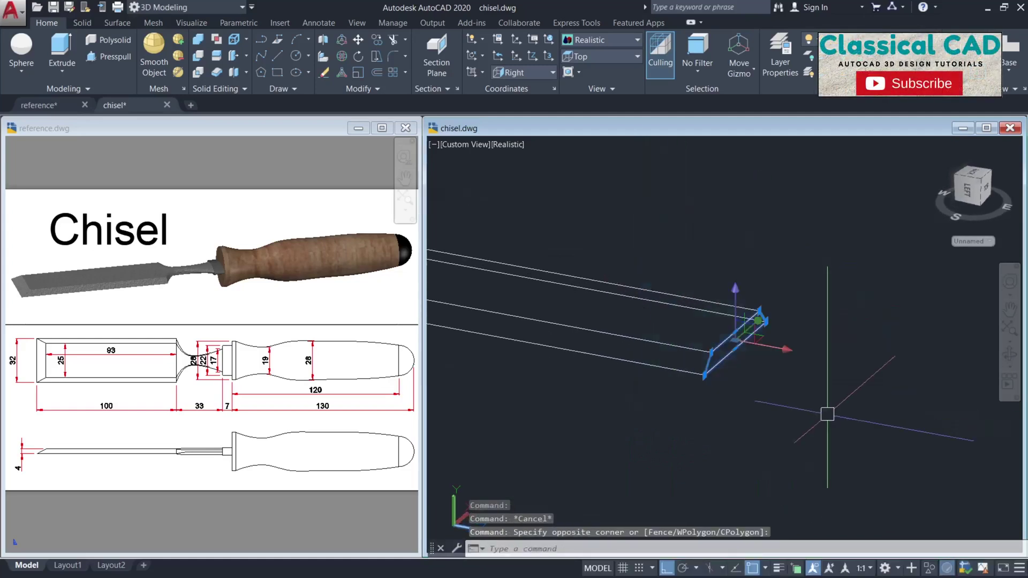
{"action": "type", "text": "co"}
{"action": "key", "text": "Return"}
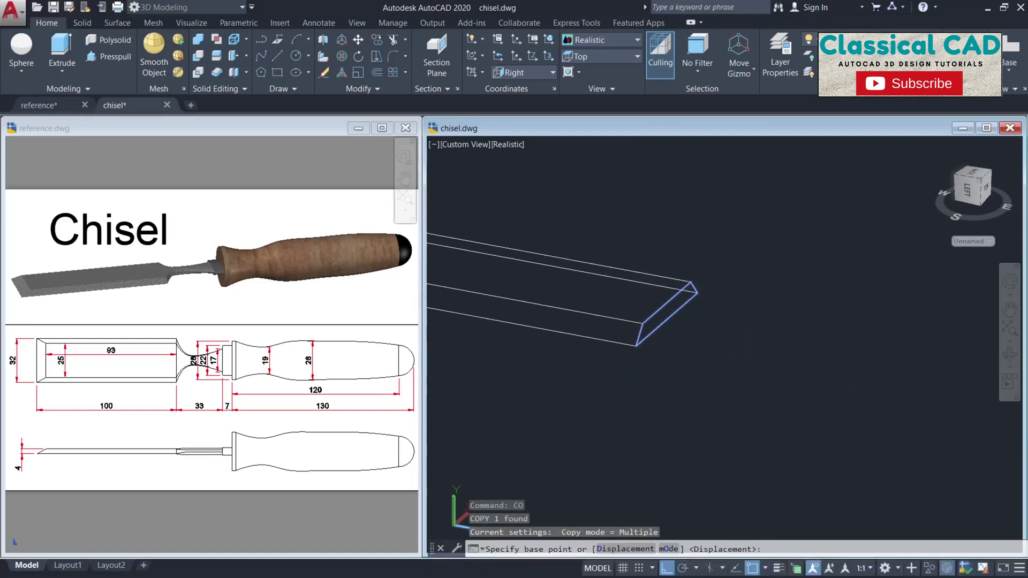
{"action": "middle_click_drag", "start_coordinate": [820, 412], "coordinate": [752, 384]}
{"action": "left_click", "coordinate": [701, 374]}
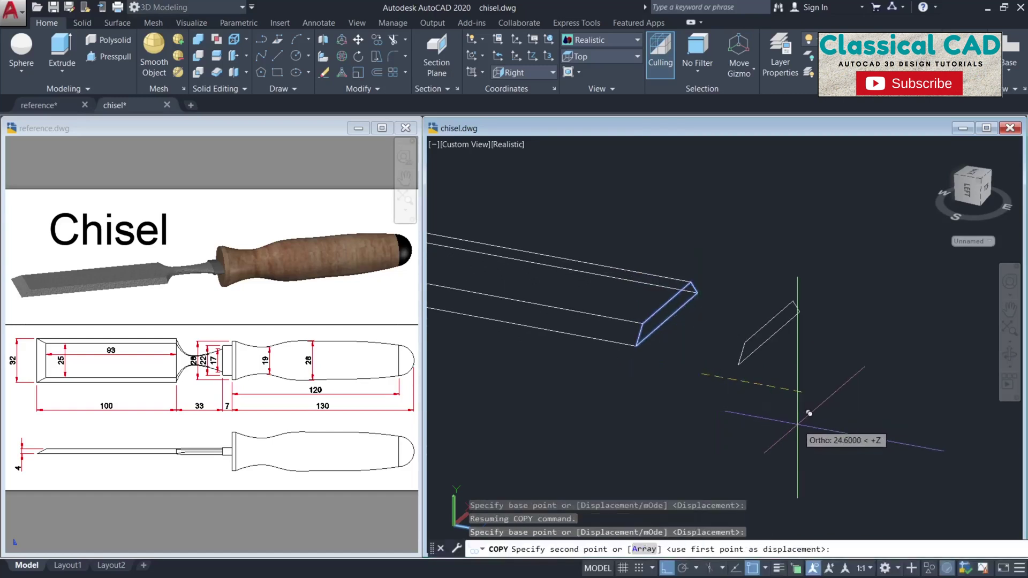
{"action": "type", "text": "33"}
{"action": "key", "text": "Return"}
{"action": "key", "text": "Escape"}
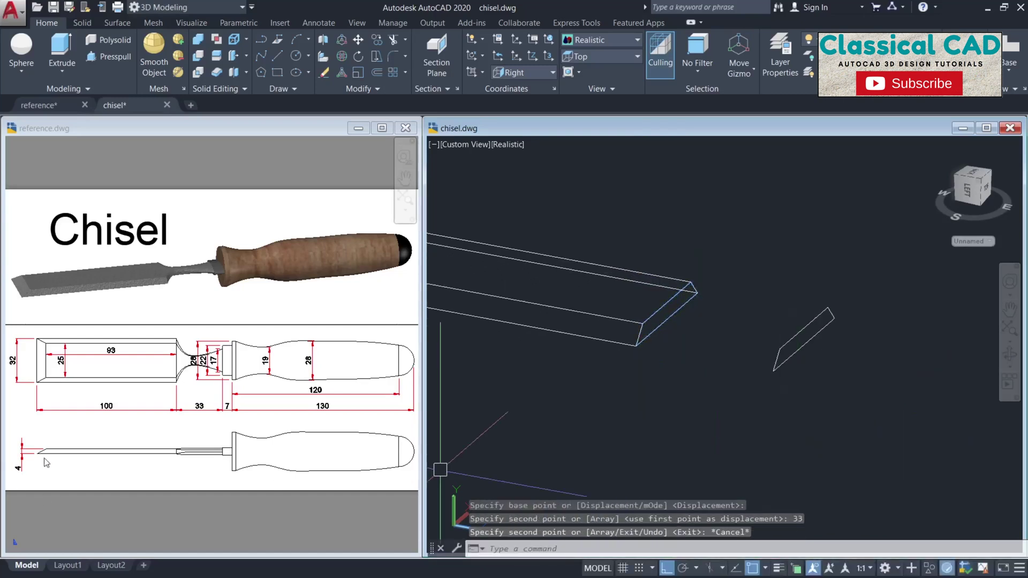
Draw an ellipse centred in the copied profile with an 8.5 half-axis along its length, reaching the long edge's midpoint across
{"action": "key", "text": "Escape"}
{"action": "middle_click_drag", "start_coordinate": [666, 349], "coordinate": [778, 343], "text": "shift"}
{"action": "scroll", "coordinate": [813, 315], "scroll_direction": "up", "scroll_amount": 4}
{"action": "key", "text": "Escape"}
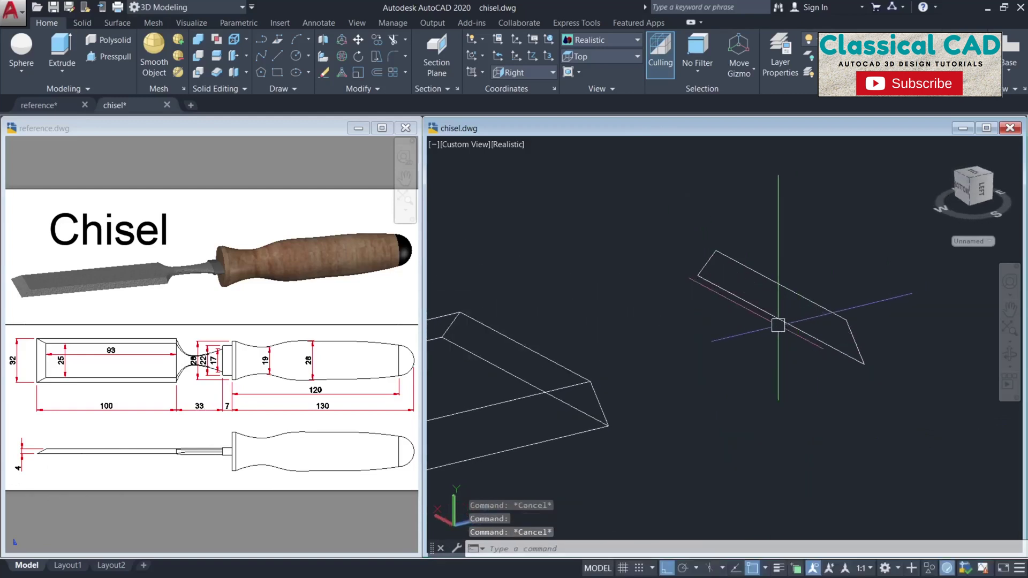
{"action": "type", "text": "el"}
{"action": "key", "text": "Return"}
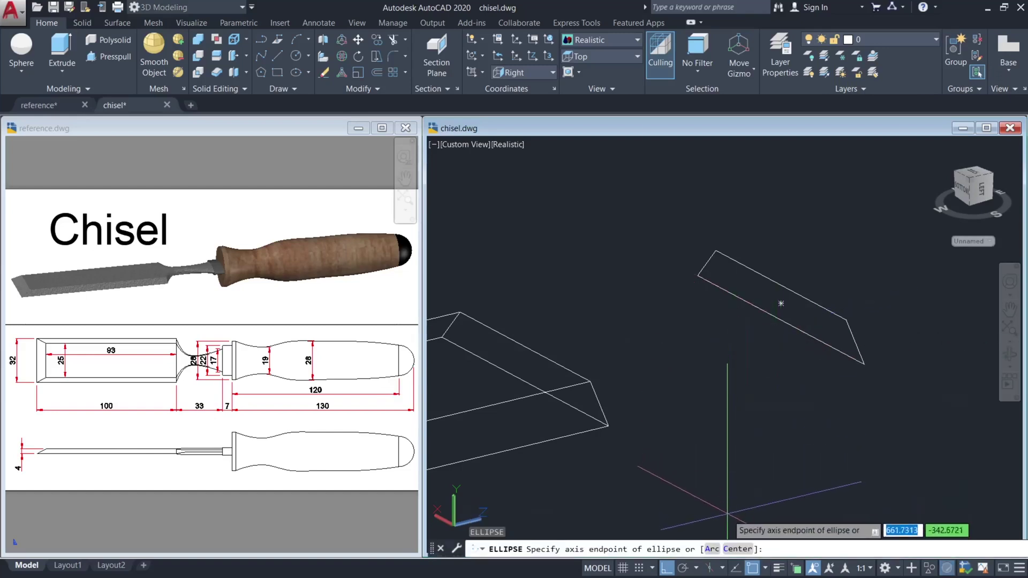
{"action": "left_click", "coordinate": [732, 549]}
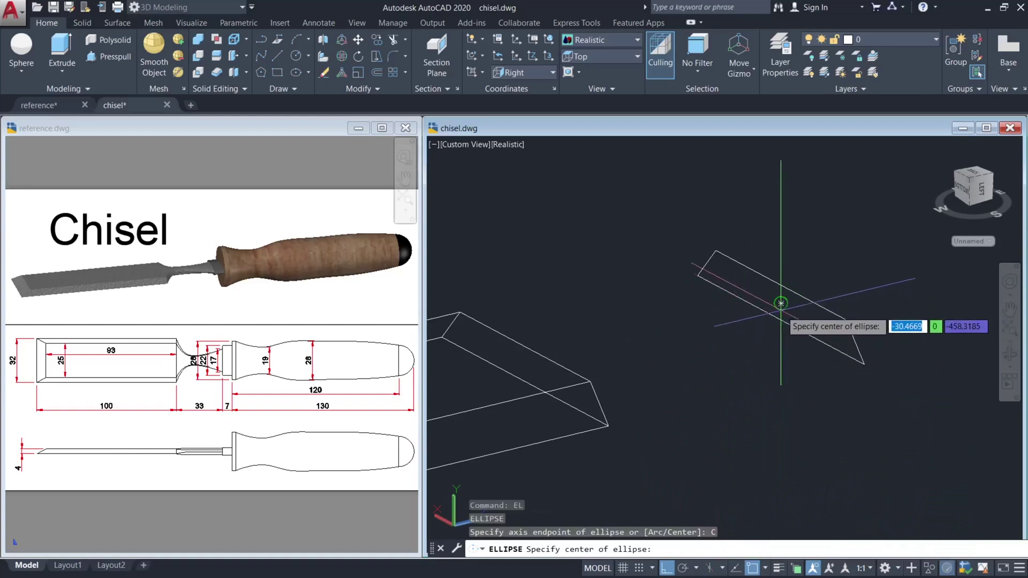
{"action": "left_click", "coordinate": [780, 303]}
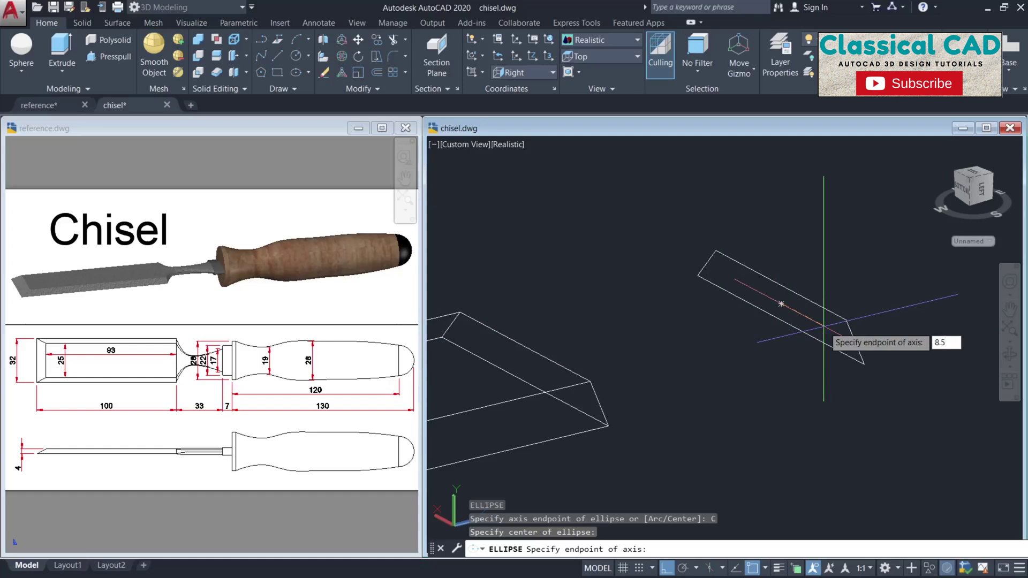
{"action": "key", "text": "Return"}
{"action": "scroll", "coordinate": [781, 304], "scroll_direction": "up", "scroll_amount": 2}
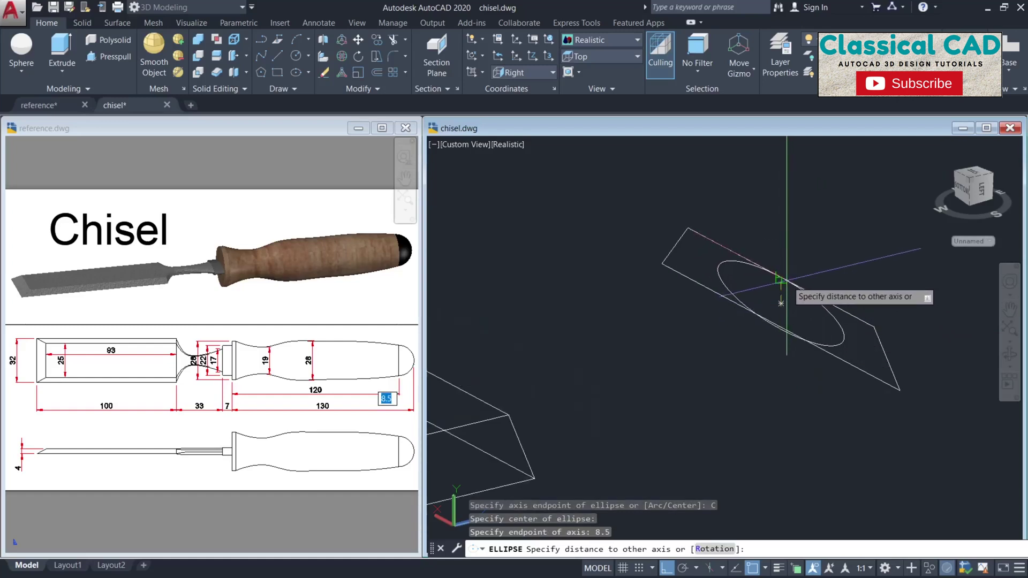
{"action": "key", "text": "Escape"}
Copy the ellipse 20 units along the Z axis toward the blade
{"action": "scroll", "coordinate": [803, 280], "scroll_direction": "down", "scroll_amount": 2}
{"action": "middle_click_drag", "start_coordinate": [807, 303], "coordinate": [804, 303], "text": "shift"}
{"action": "scroll", "coordinate": [808, 304], "scroll_direction": "up", "scroll_amount": 4}
{"action": "key", "text": "Escape"}
{"action": "key", "text": "Escape"}
{"action": "left_click", "coordinate": [826, 296]}
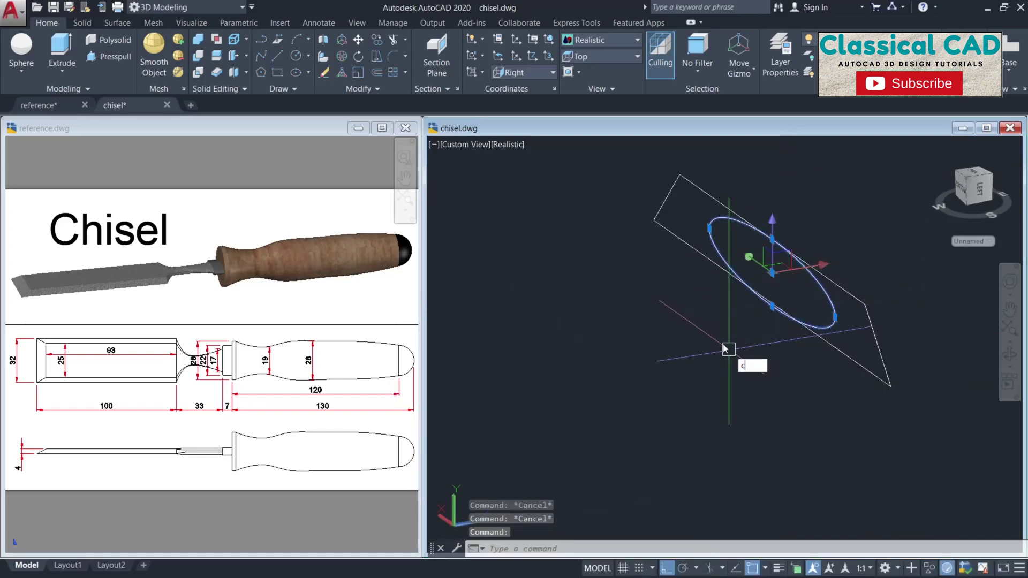
{"action": "type", "text": "co"}
{"action": "key", "text": "Return"}
{"action": "scroll", "coordinate": [659, 286], "scroll_direction": "down", "scroll_amount": 3}
{"action": "left_click", "coordinate": [654, 202]}
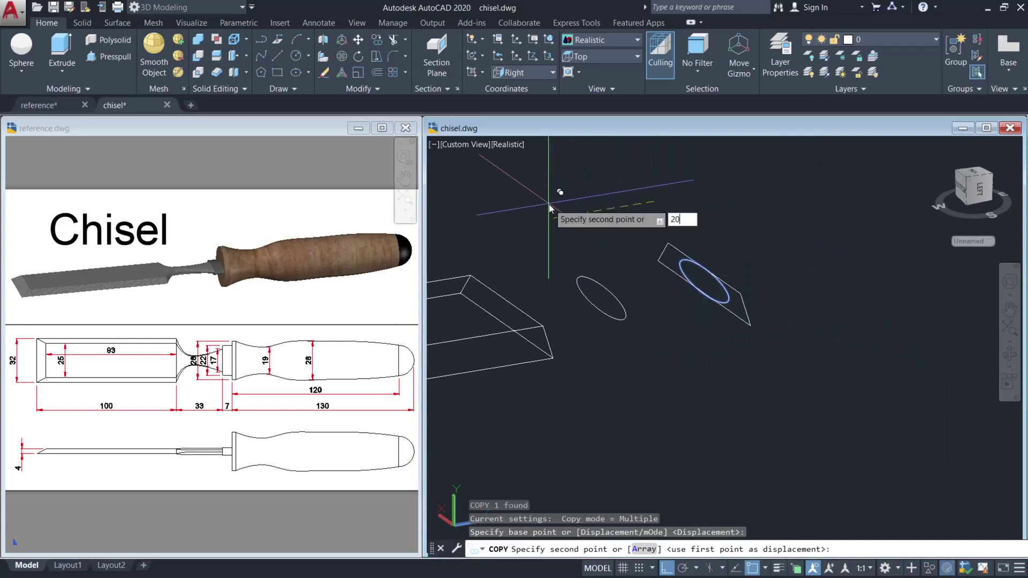
{"action": "type", "text": "20"}
{"action": "key", "text": "Return"}
{"action": "key", "text": "Escape"}
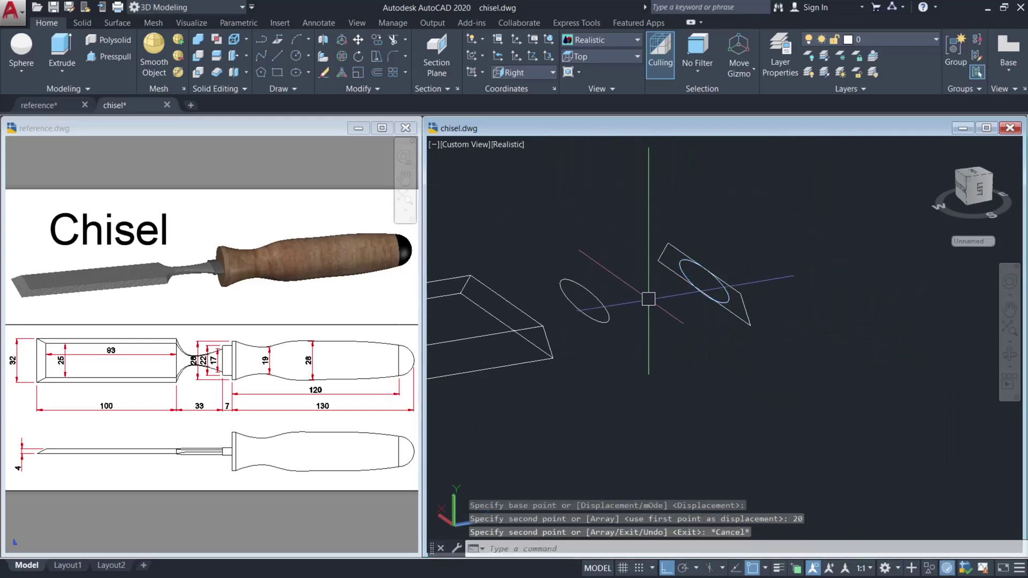
{"action": "middle_click_drag", "start_coordinate": [646, 300], "coordinate": [648, 327], "text": "shift"}
{"action": "middle_click_drag", "start_coordinate": [587, 342], "coordinate": [850, 350]}
{"action": "middle_click_drag", "start_coordinate": [743, 343], "coordinate": [693, 335]}
{"action": "key", "text": "Escape"}
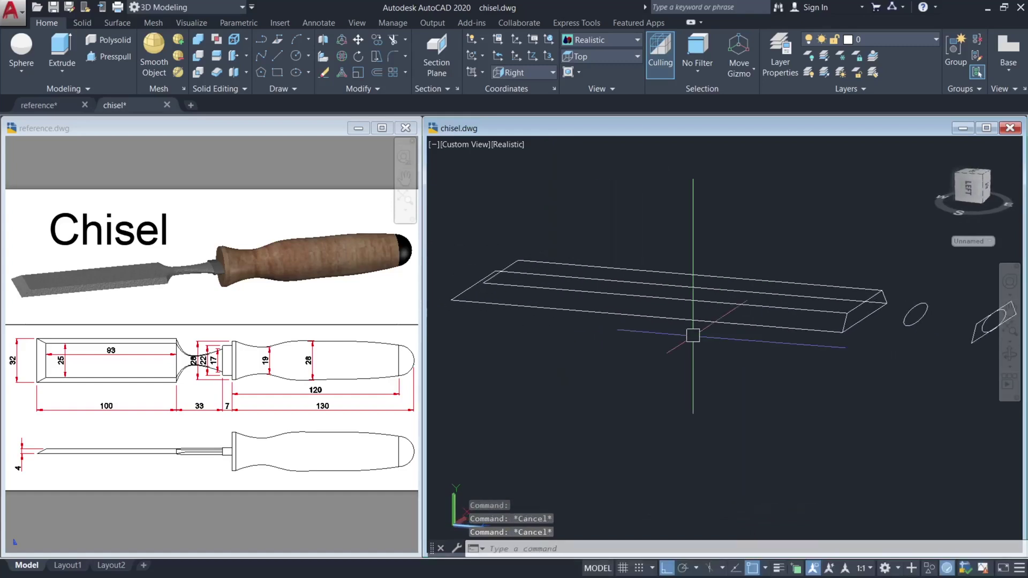
{"action": "type", "text": "LOFT"}
{"action": "key", "text": "Return"}
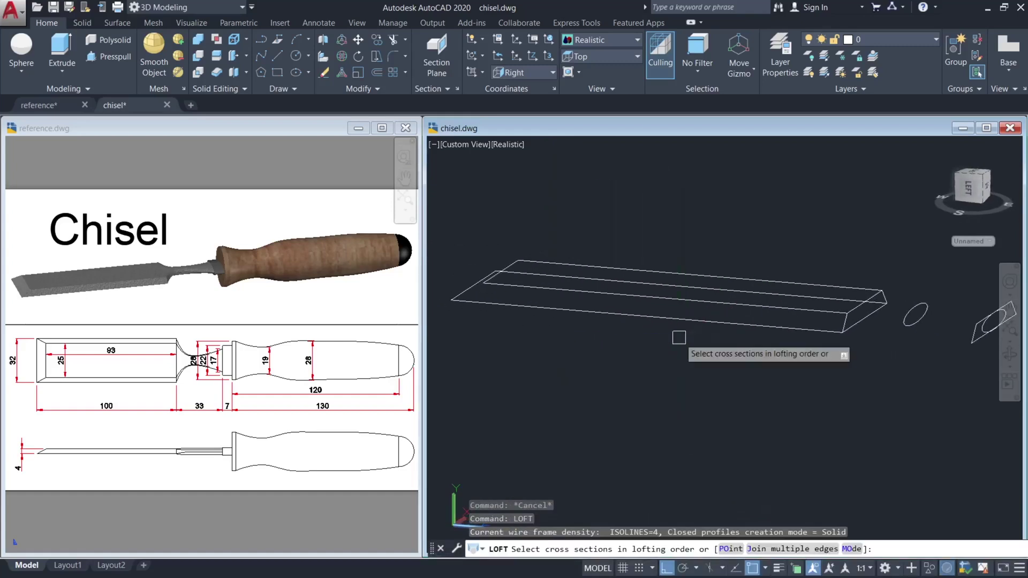
{"action": "middle_click_drag", "start_coordinate": [678, 337], "coordinate": [479, 360]}
{"action": "scroll", "coordinate": [827, 353], "scroll_direction": "up", "scroll_amount": 5}
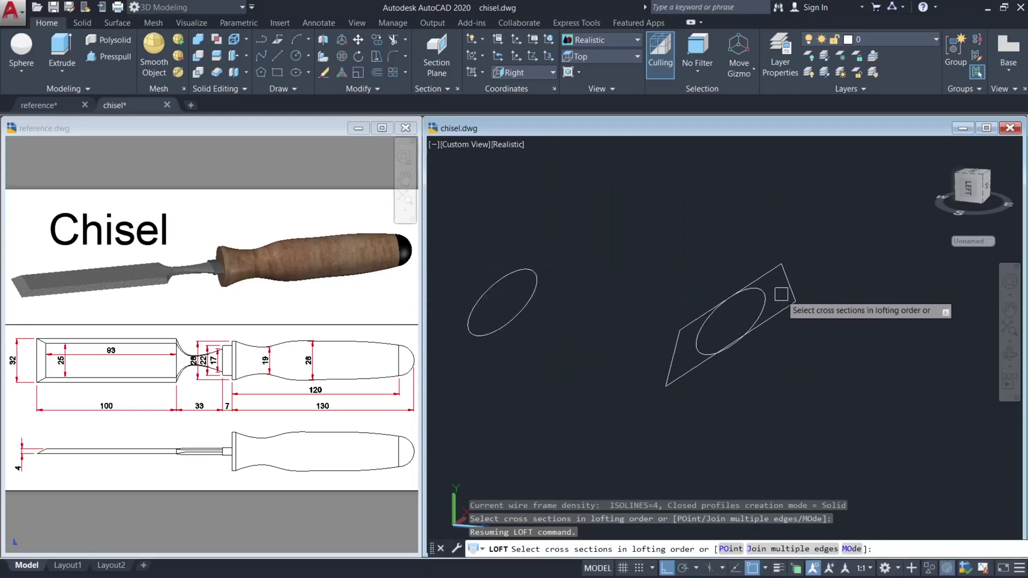
{"action": "left_click", "coordinate": [764, 293]}
{"action": "middle_click_drag", "start_coordinate": [658, 337], "coordinate": [823, 353]}
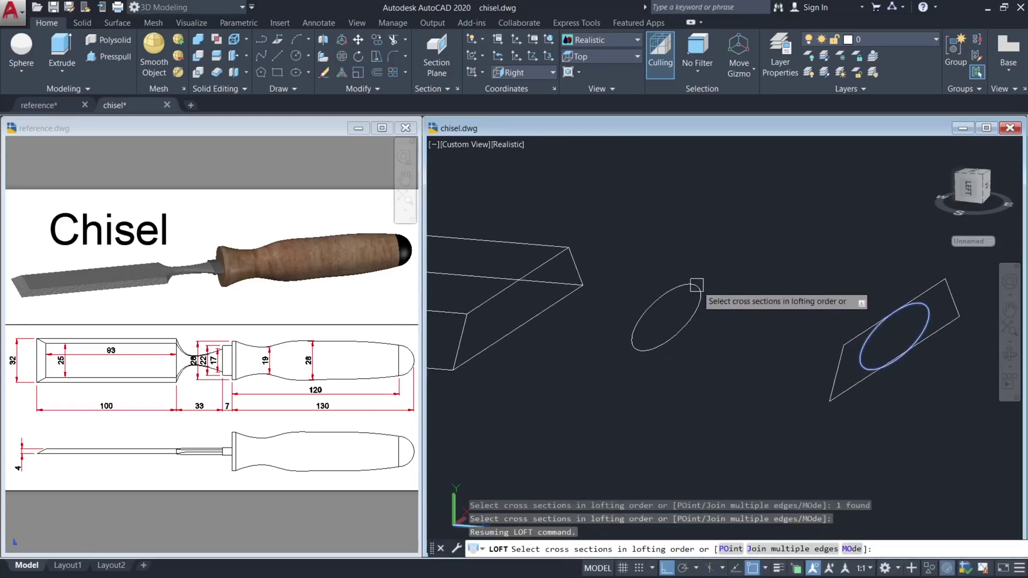
{"action": "scroll", "coordinate": [695, 285], "scroll_direction": "down", "scroll_amount": 4}
{"action": "middle_click_drag", "start_coordinate": [672, 294], "coordinate": [822, 319]}
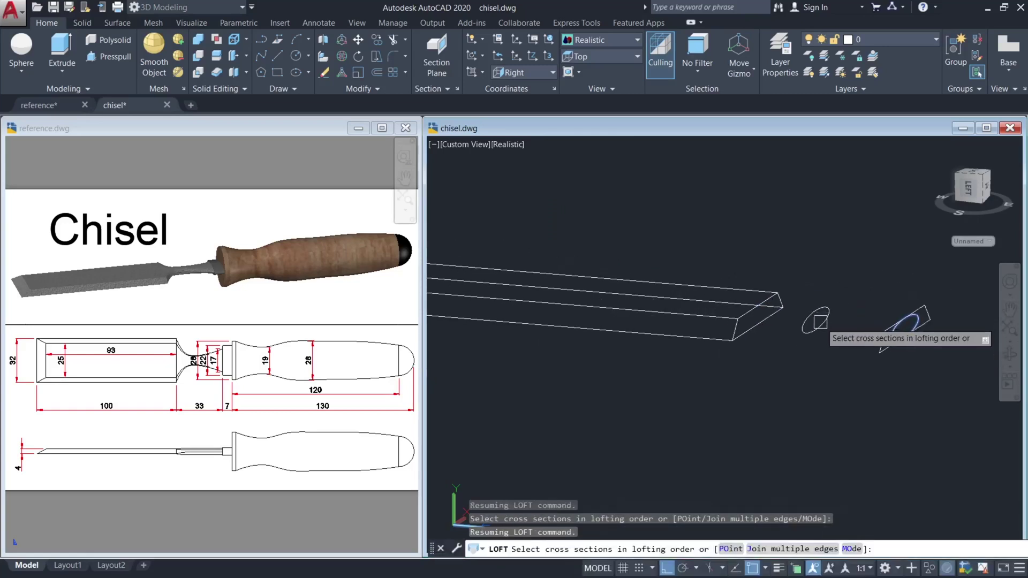
{"action": "key", "text": "Escape"}
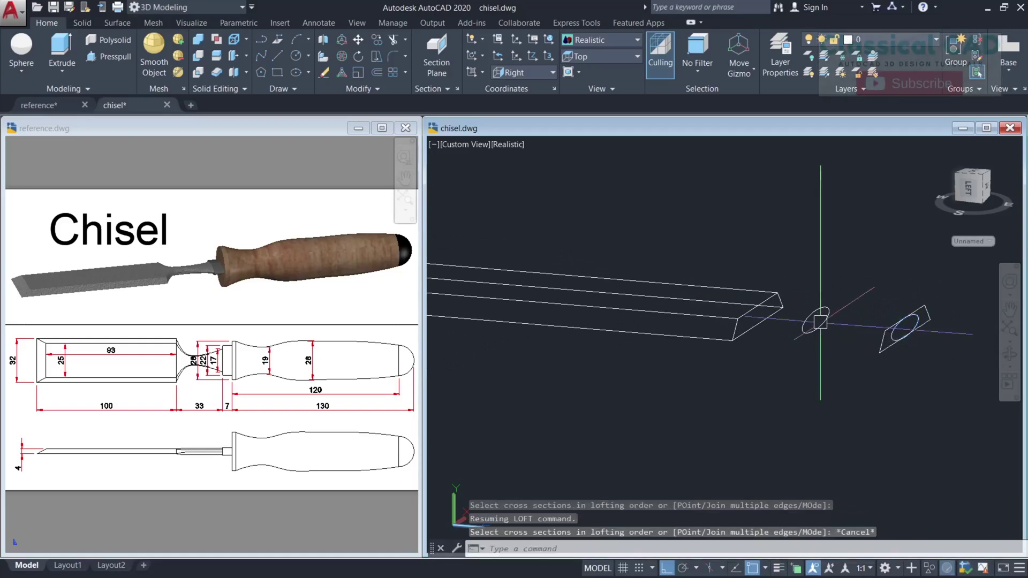
{"action": "key", "text": "ctrl+z"}
{"action": "key", "text": "ctrl+z"}
{"action": "key", "text": "ctrl+z"}
{"action": "key", "text": "ctrl+z"}
{"action": "key", "text": "ctrl+z"}
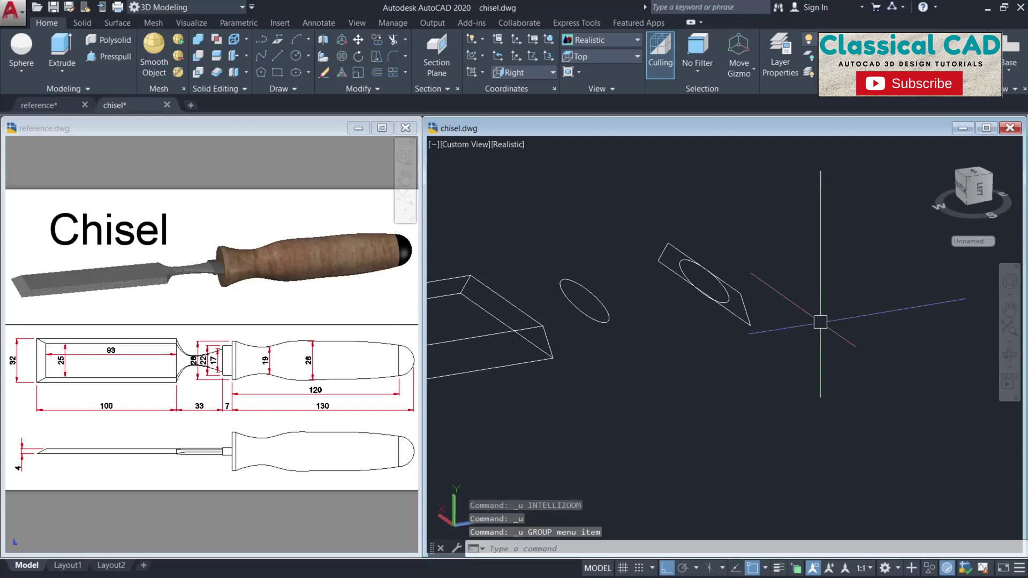
Shorten the long half-axis of the copied ellipse nearer the blade to 5
{"action": "middle_click_drag", "start_coordinate": [654, 348], "coordinate": [782, 355]}
{"action": "key", "text": "Escape"}
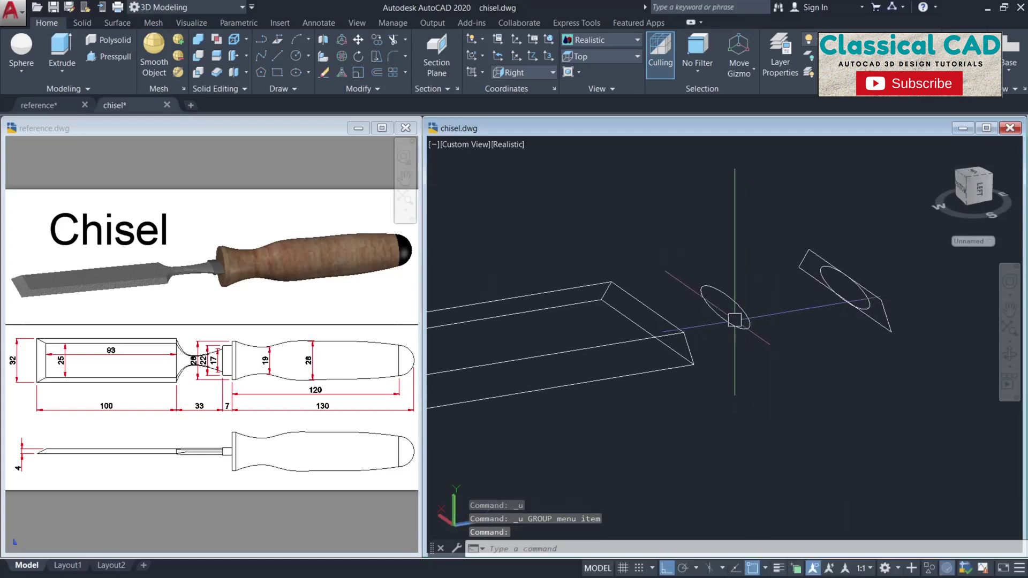
{"action": "scroll", "coordinate": [733, 315], "scroll_direction": "up", "scroll_amount": 5}
{"action": "middle_click_drag", "start_coordinate": [756, 305], "coordinate": [669, 289], "text": "shift"}
{"action": "scroll", "coordinate": [733, 254], "scroll_direction": "up", "scroll_amount": 4}
{"action": "left_click", "coordinate": [740, 199]}
{"action": "left_click", "coordinate": [672, 272]}
{"action": "scroll", "coordinate": [799, 250], "scroll_direction": "up", "scroll_amount": 2}
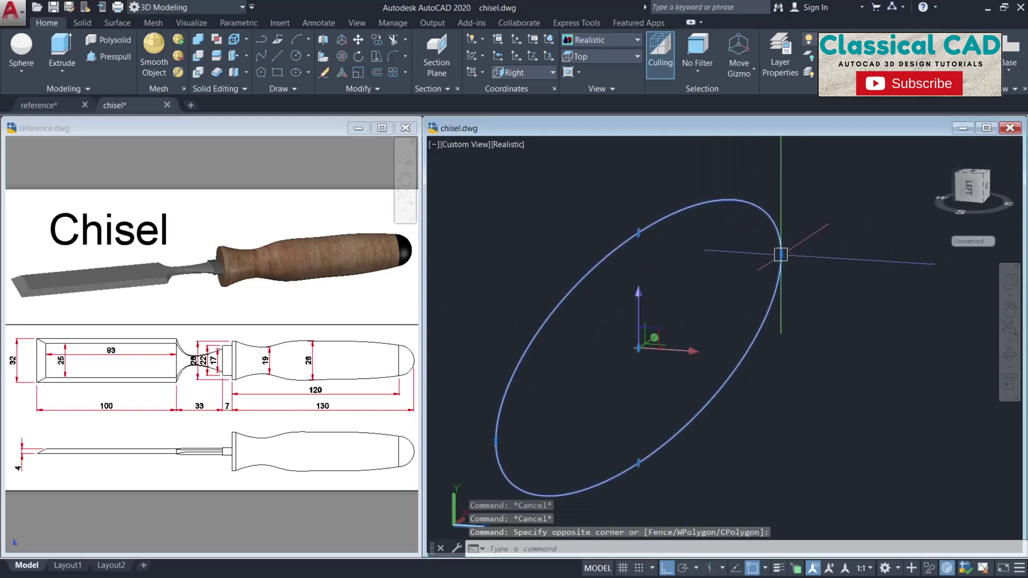
{"action": "left_click", "coordinate": [780, 255]}
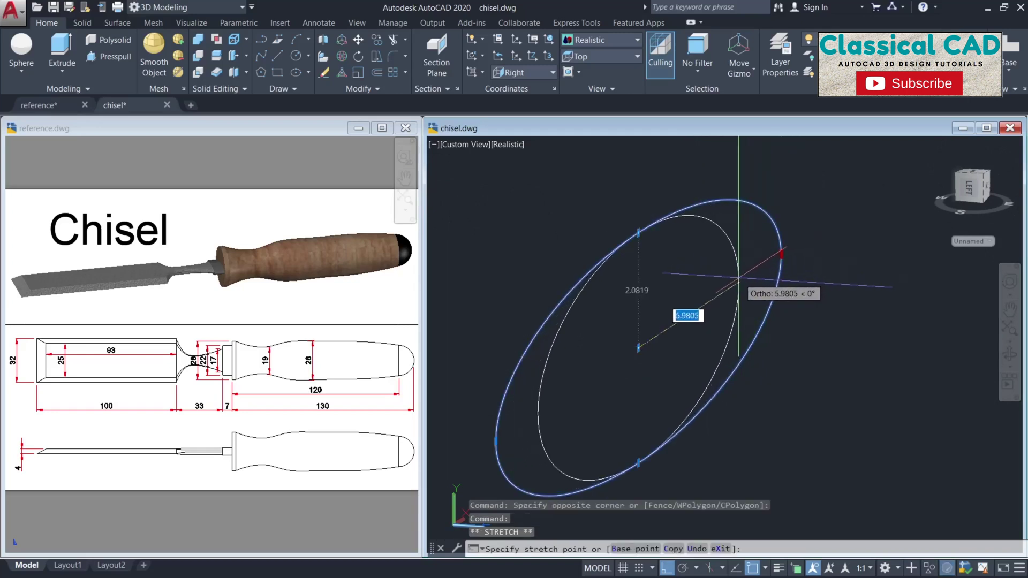
{"action": "type", "text": "5"}
{"action": "key", "text": "Return"}
{"action": "key", "text": "Escape"}
{"action": "key", "text": "Escape"}
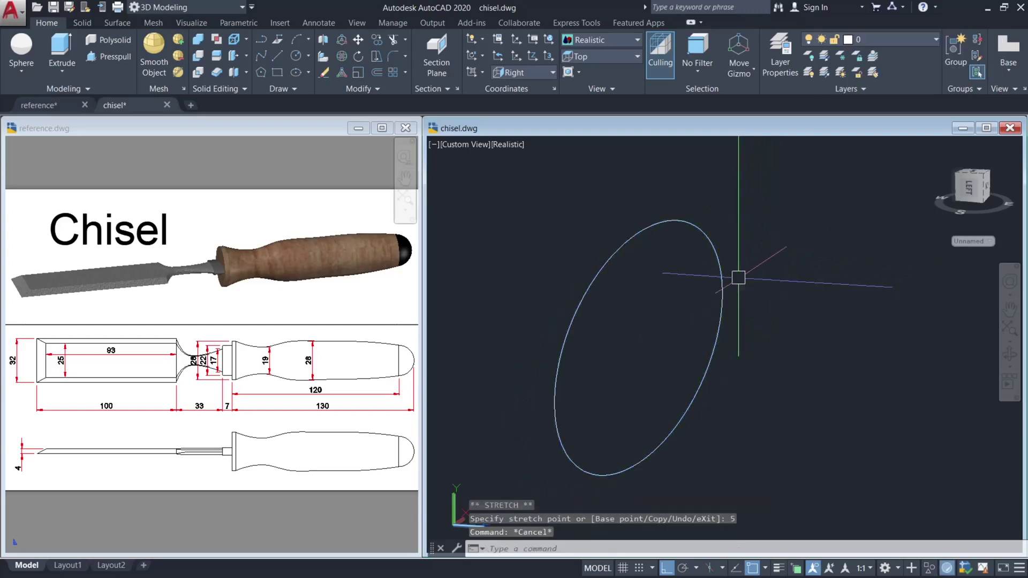
Loft the neck as a solid from the far ellipse through the small middle ellipse to the blade's closed end profile, using cross sections only
{"action": "scroll", "coordinate": [769, 316], "scroll_direction": "down", "scroll_amount": 3}
{"action": "middle_click_drag", "start_coordinate": [769, 317], "coordinate": [725, 327], "text": "shift"}
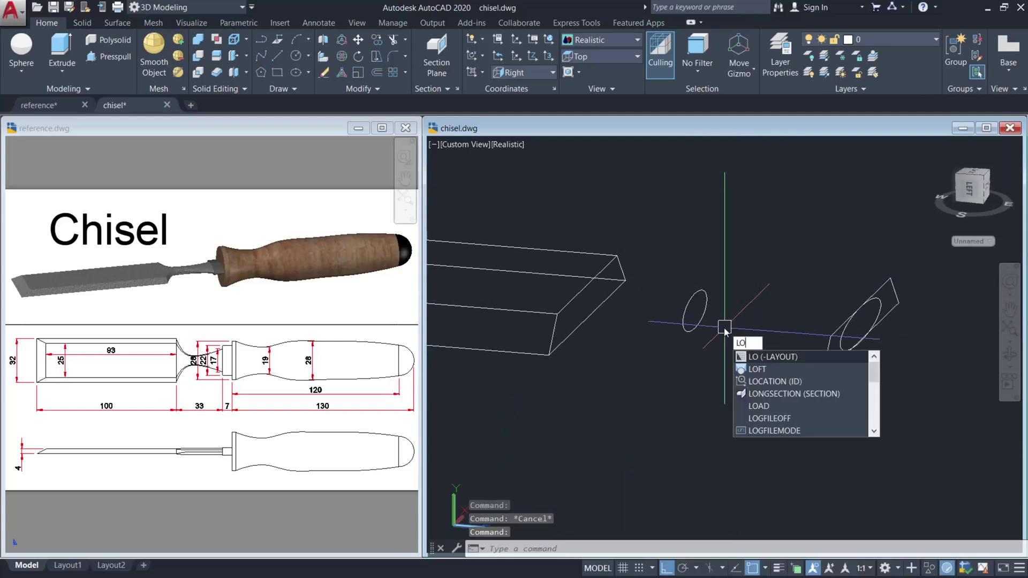
{"action": "type", "text": "ft"}
{"action": "key", "text": "Return"}
{"action": "scroll", "coordinate": [884, 317], "scroll_direction": "up", "scroll_amount": 3}
{"action": "left_click", "coordinate": [879, 284]}
{"action": "scroll", "coordinate": [735, 297], "scroll_direction": "down", "scroll_amount": 2}
{"action": "middle_click_drag", "start_coordinate": [647, 279], "coordinate": [808, 293]}
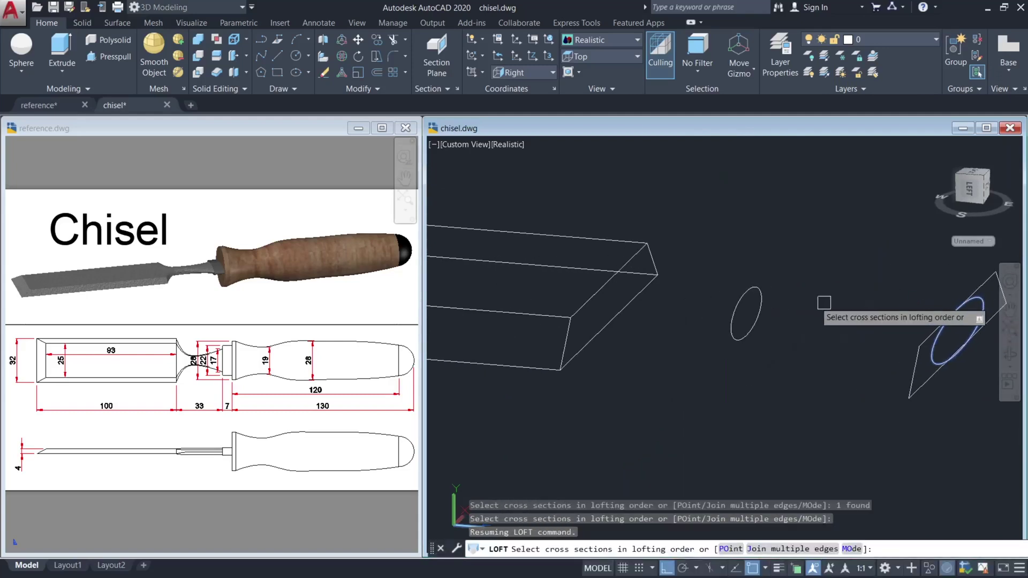
{"action": "left_click", "coordinate": [755, 298]}
{"action": "left_click", "coordinate": [653, 256]}
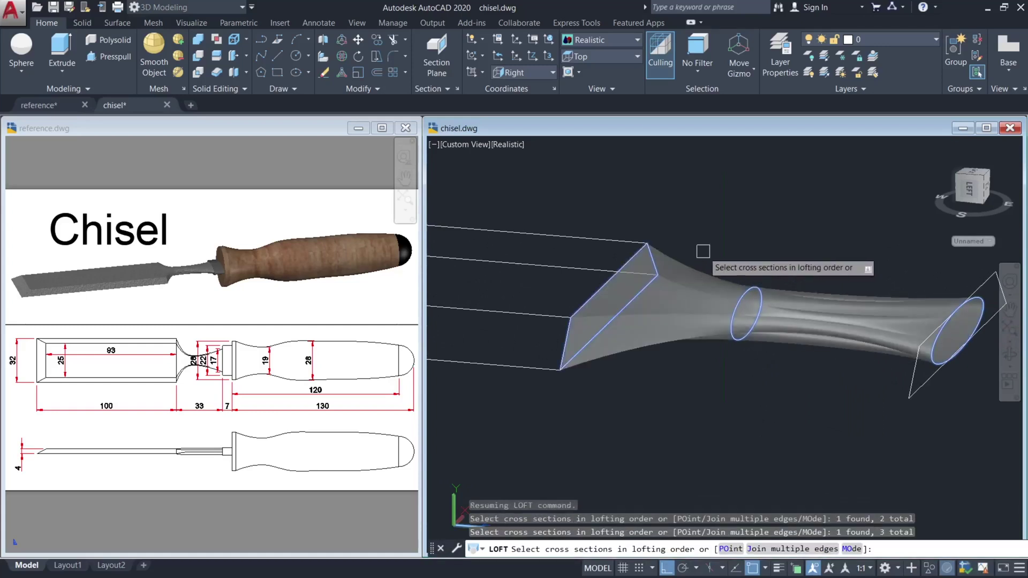
{"action": "key", "text": "Return"}
{"action": "key", "text": "Return"}
{"action": "key", "text": "Return"}
{"action": "key", "text": "Escape"}
Loft the blade as a solid between its smaller and larger rectangular outlines, using cross sections only
{"action": "scroll", "coordinate": [703, 251], "scroll_direction": "down", "scroll_amount": 3}
{"action": "middle_click_drag", "start_coordinate": [696, 253], "coordinate": [859, 284]}
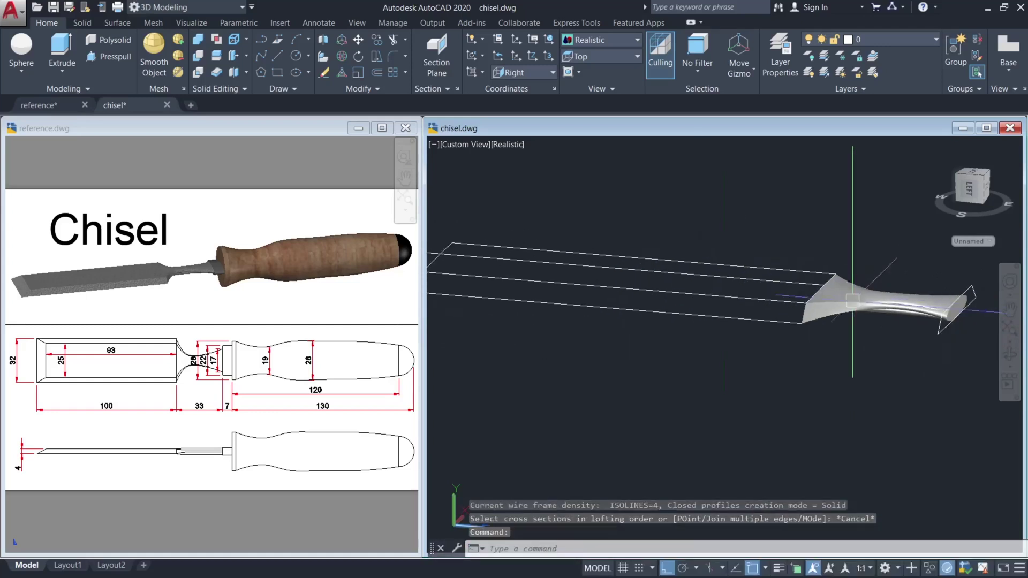
{"action": "middle_click_drag", "start_coordinate": [744, 306], "coordinate": [750, 307], "text": "shift"}
{"action": "middle_click_drag", "start_coordinate": [644, 309], "coordinate": [856, 314]}
{"action": "scroll", "coordinate": [626, 292], "scroll_direction": "up", "scroll_amount": 2}
{"action": "key", "text": "Escape"}
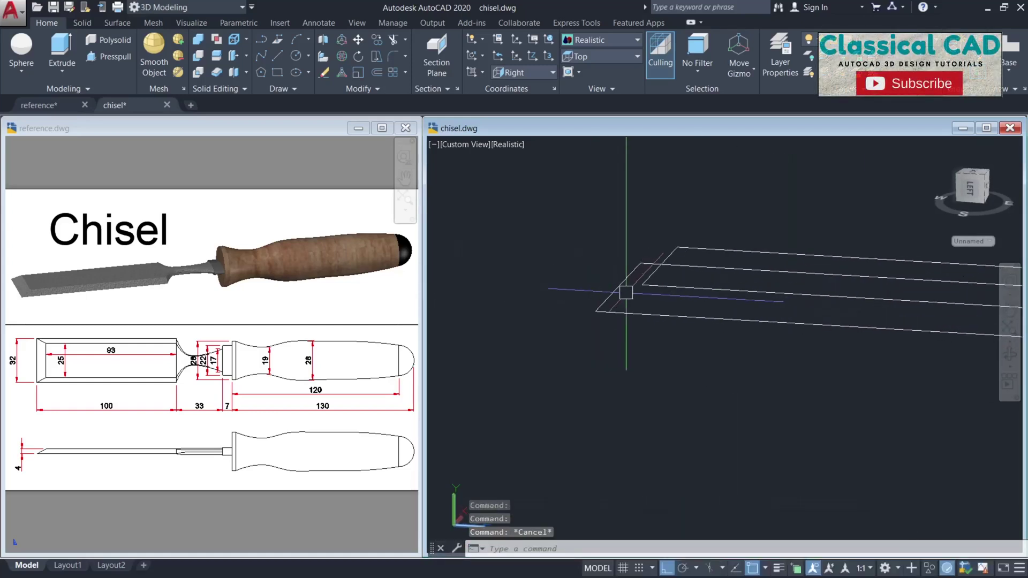
{"action": "scroll", "coordinate": [643, 296], "scroll_direction": "down", "scroll_amount": 2}
{"action": "type", "text": "loft"}
{"action": "key", "text": "Return"}
{"action": "scroll", "coordinate": [706, 297], "scroll_direction": "up", "scroll_amount": 3}
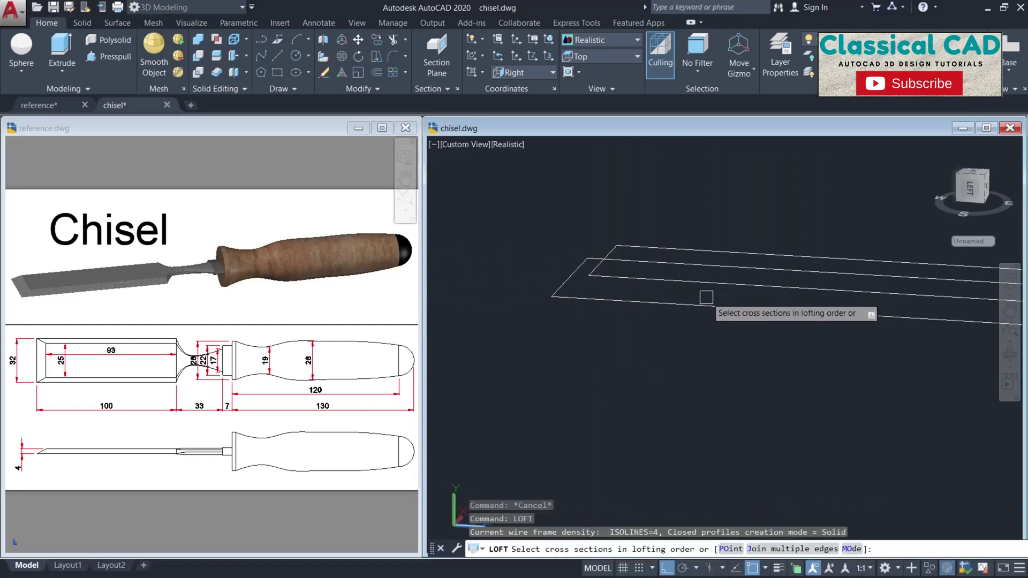
{"action": "left_click", "coordinate": [670, 282]}
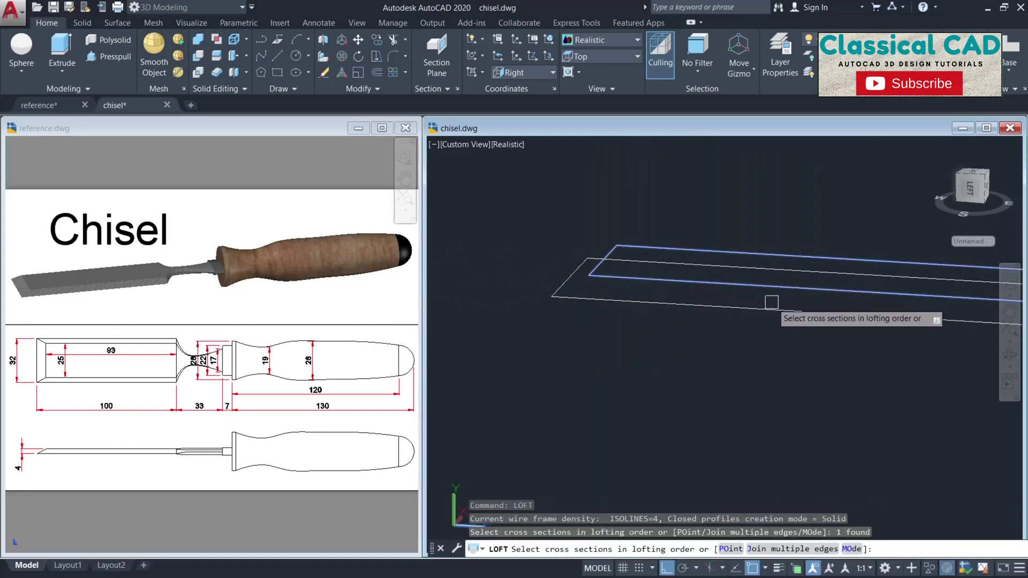
{"action": "left_click", "coordinate": [689, 306]}
{"action": "scroll", "coordinate": [689, 306], "scroll_direction": "down", "scroll_amount": 2}
{"action": "key", "text": "Return"}
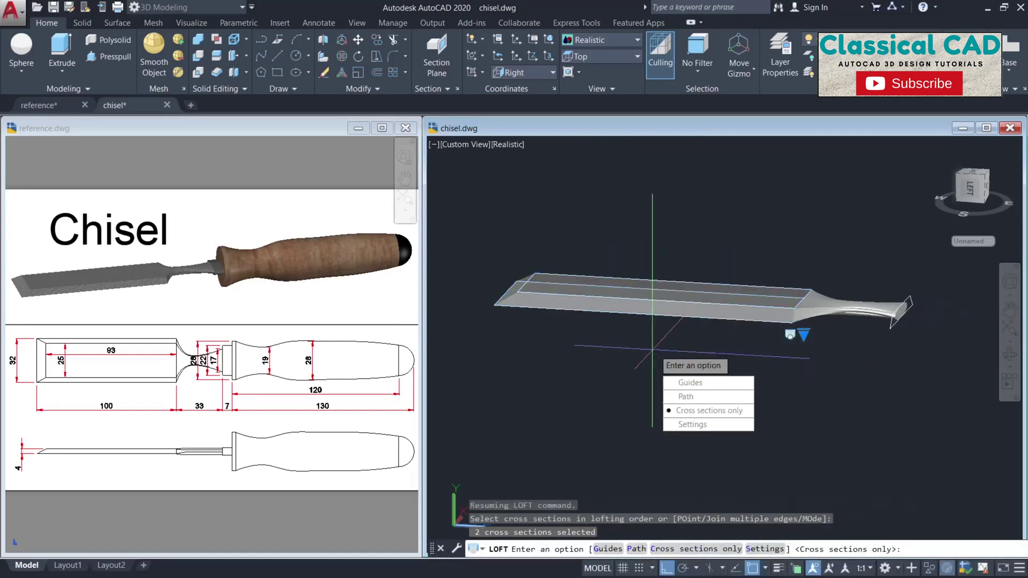
{"action": "key", "text": "Return"}
{"action": "key", "text": "Return"}
{"action": "key", "text": "Escape"}
{"action": "key", "text": "Escape"}
Draw an ellipse centred on the neck's free end face with an 11 half-axis along its length, reaching the profile's long-edge midpoint across
{"action": "scroll", "coordinate": [742, 296], "scroll_direction": "up", "scroll_amount": 3}
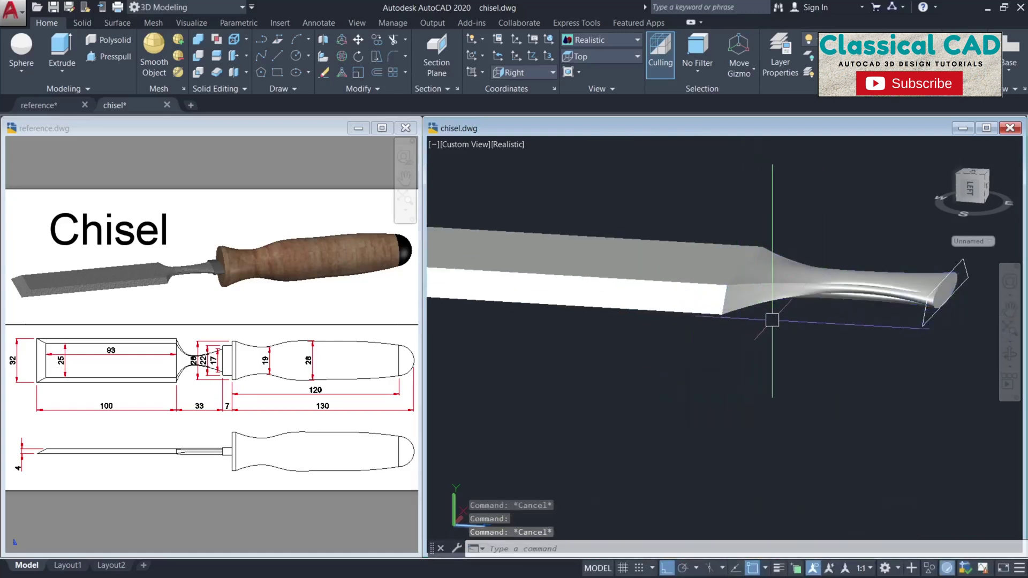
{"action": "mouse_move", "coordinate": [773, 320]}
{"action": "middle_mouse_down", "text": "shift"}
{"action": "mouse_move", "coordinate": [798, 300]}
{"action": "mouse_move", "coordinate": [778, 323]}
{"action": "middle_mouse_up", "text": "shift"}
{"action": "scroll", "coordinate": [895, 317], "scroll_direction": "up", "scroll_amount": 3}
{"action": "middle_click_drag", "start_coordinate": [896, 332], "coordinate": [780, 328]}
{"action": "scroll", "coordinate": [777, 282], "scroll_direction": "up", "scroll_amount": 2}
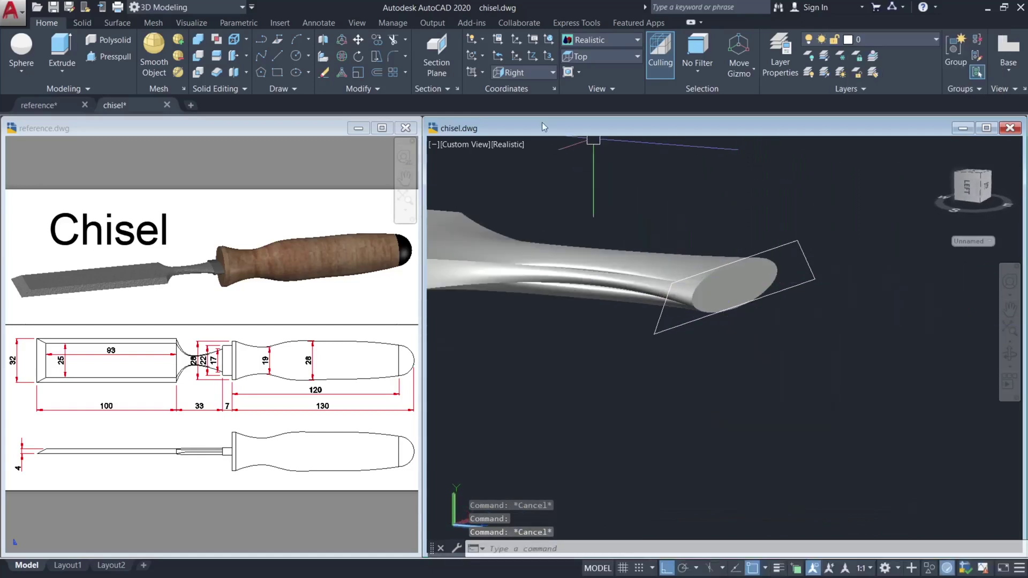
{"action": "type", "text": "l"}
{"action": "key", "text": "Return"}
{"action": "scroll", "coordinate": [783, 310], "scroll_direction": "up", "scroll_amount": 1}
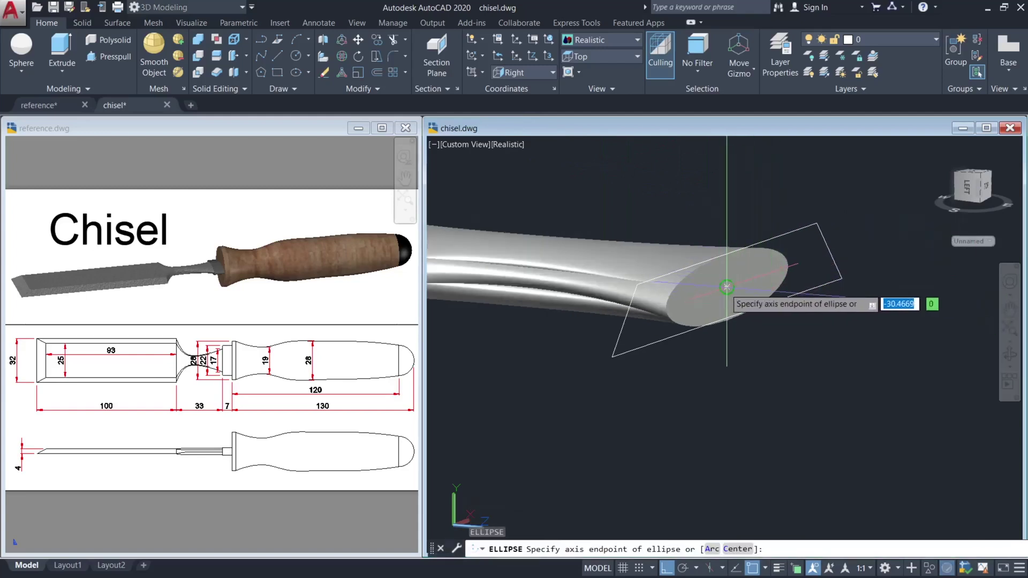
{"action": "scroll", "coordinate": [781, 266], "scroll_direction": "up", "scroll_amount": 3}
{"action": "left_click", "coordinate": [733, 548]}
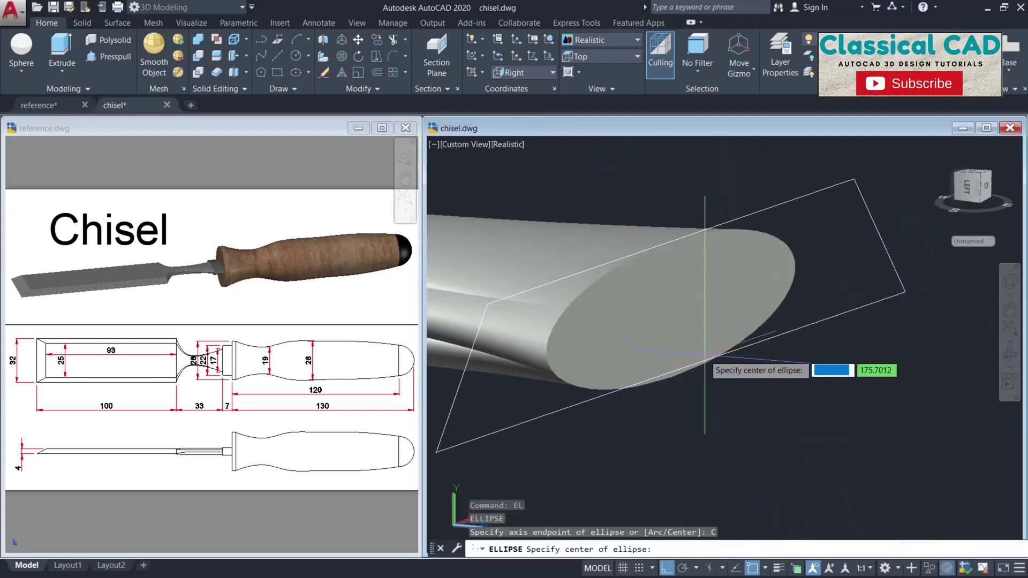
{"action": "left_click", "coordinate": [671, 309]}
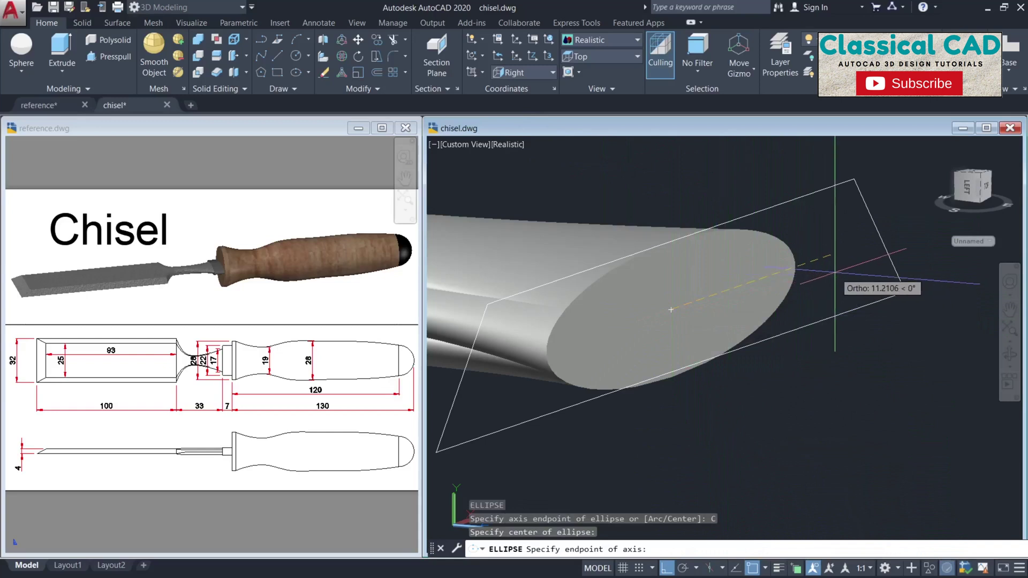
{"action": "type", "text": "11"}
{"action": "key", "text": "Return"}
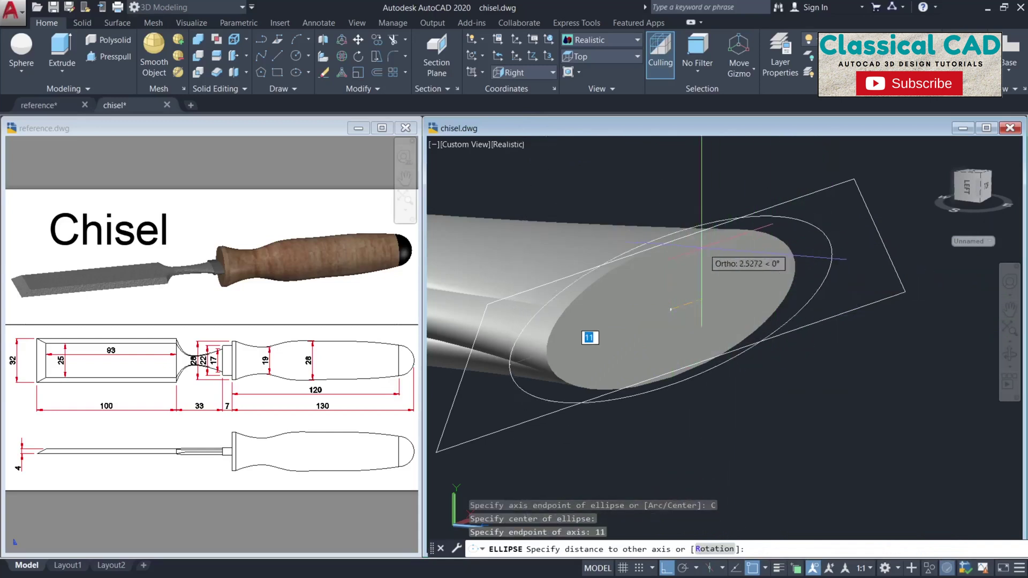
{"action": "scroll", "coordinate": [669, 244], "scroll_direction": "up", "scroll_amount": 3}
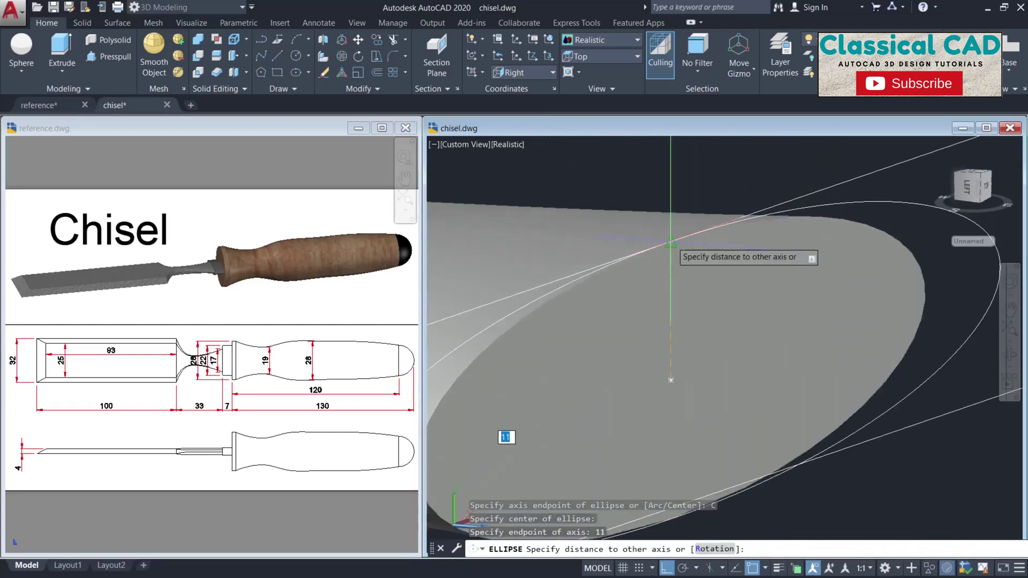
{"action": "key", "text": "Escape"}
Stretch the new ellipse's short half-axis to 2.3
{"action": "left_click", "coordinate": [737, 225]}
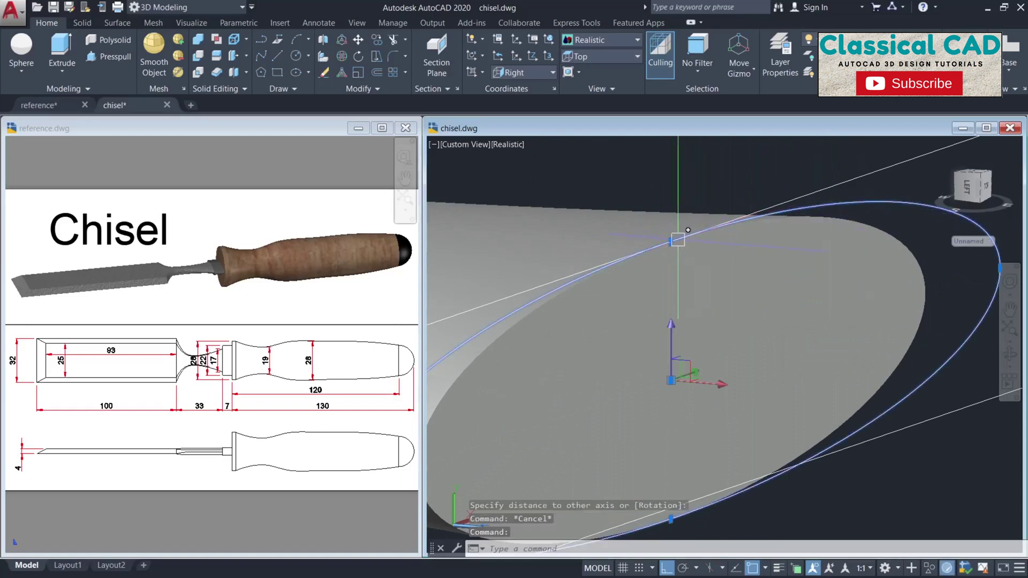
{"action": "left_click", "coordinate": [670, 241]}
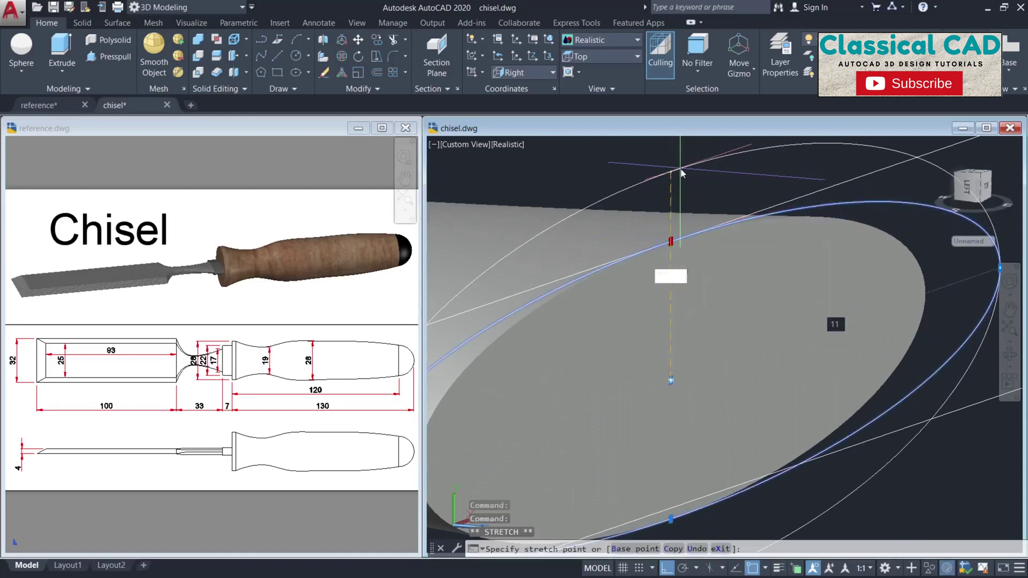
{"action": "key", "text": "Escape"}
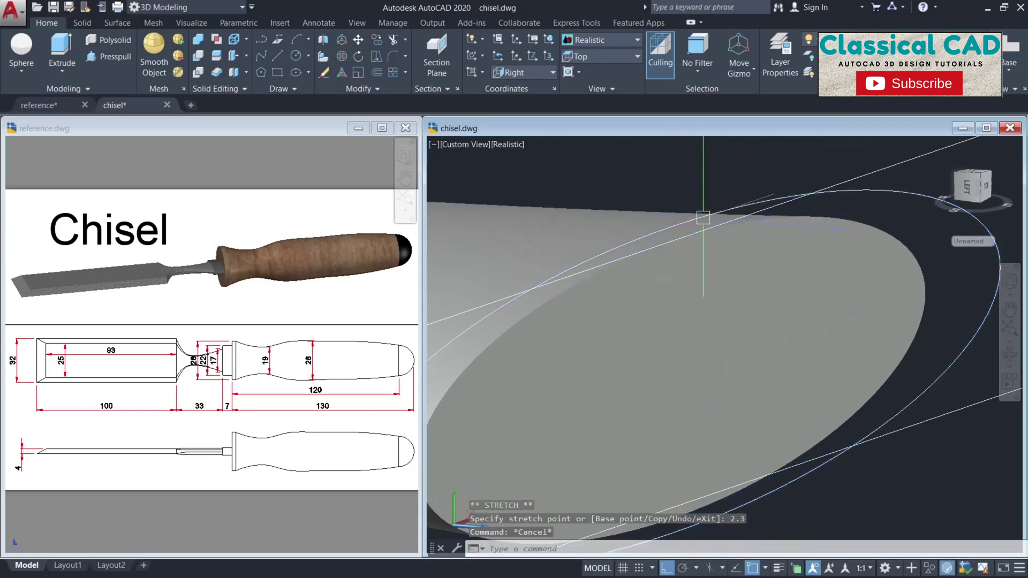
{"action": "scroll", "coordinate": [791, 223], "scroll_direction": "down", "scroll_amount": 3}
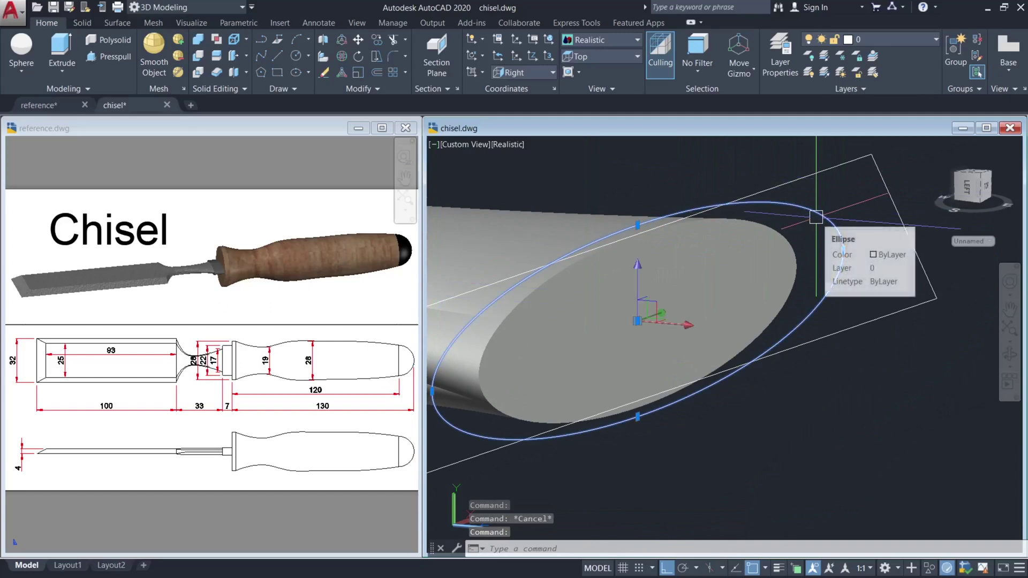
{"action": "key", "text": "Escape"}
Presspull the larger ellipse at the neck's end 7 units away from the blade to form the collar
{"action": "middle_click_drag", "start_coordinate": [816, 217], "coordinate": [849, 290], "text": "shift"}
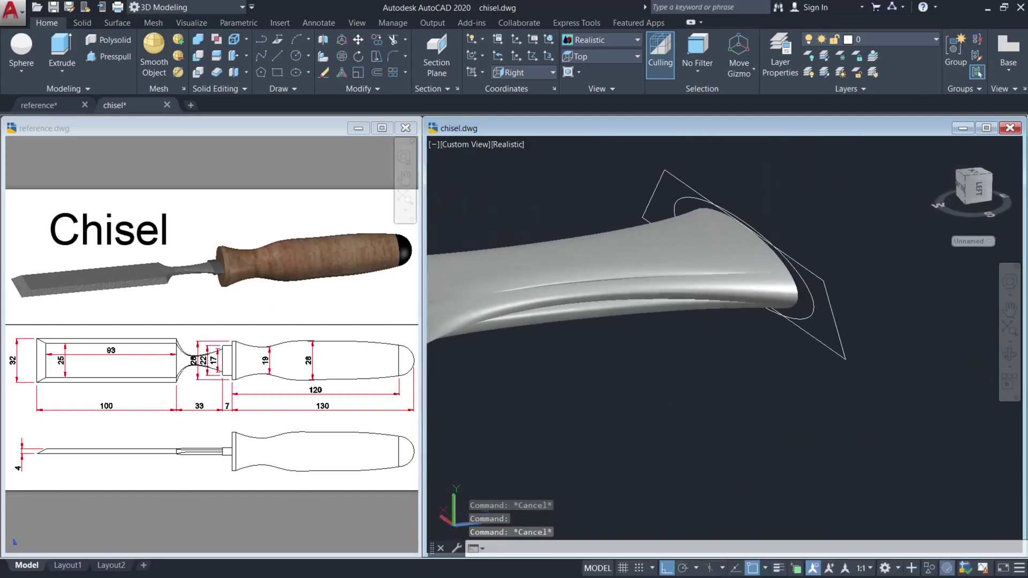
{"action": "key", "text": "Escape"}
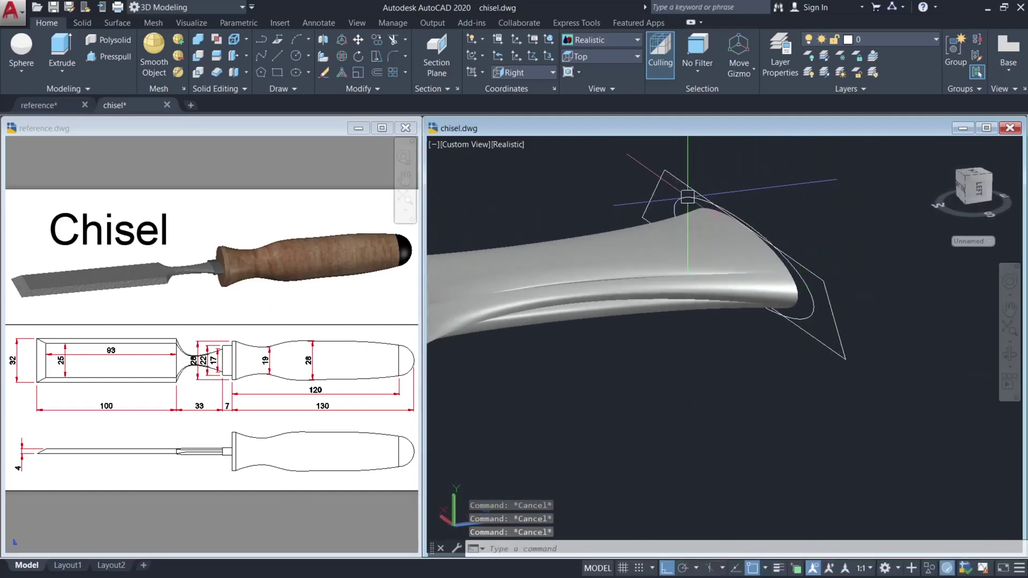
{"action": "middle_click_drag", "start_coordinate": [688, 197], "coordinate": [748, 219], "text": "shift"}
{"action": "type", "text": "pre"}
{"action": "key", "text": "Return"}
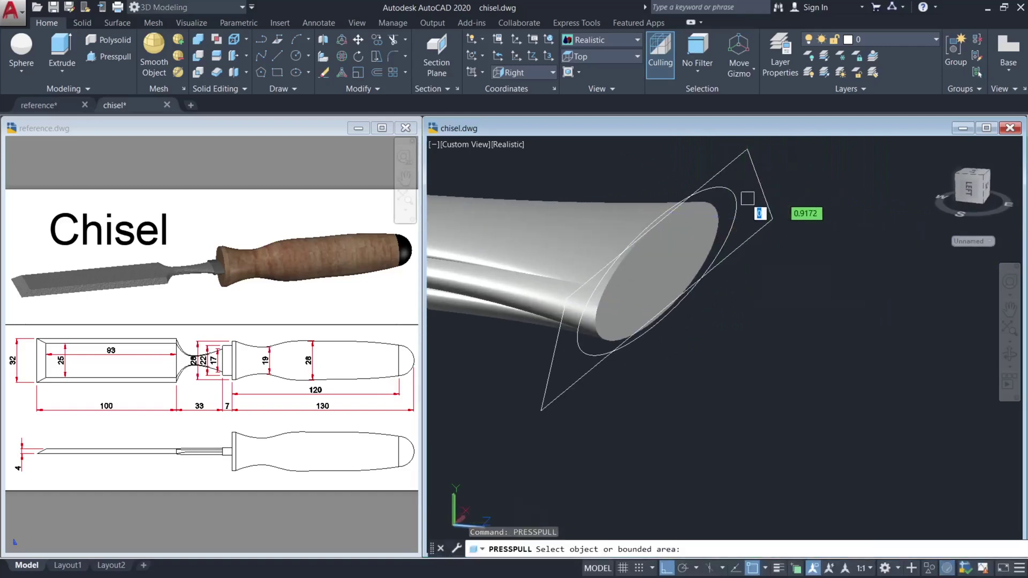
{"action": "left_click", "coordinate": [742, 196]}
{"action": "type", "text": "7"}
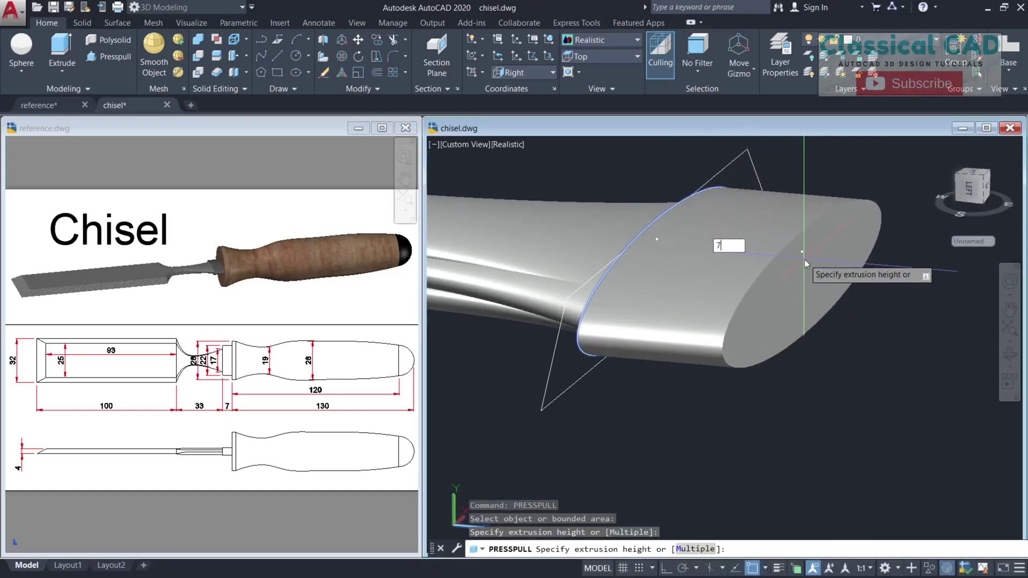
{"action": "key", "text": "Return"}
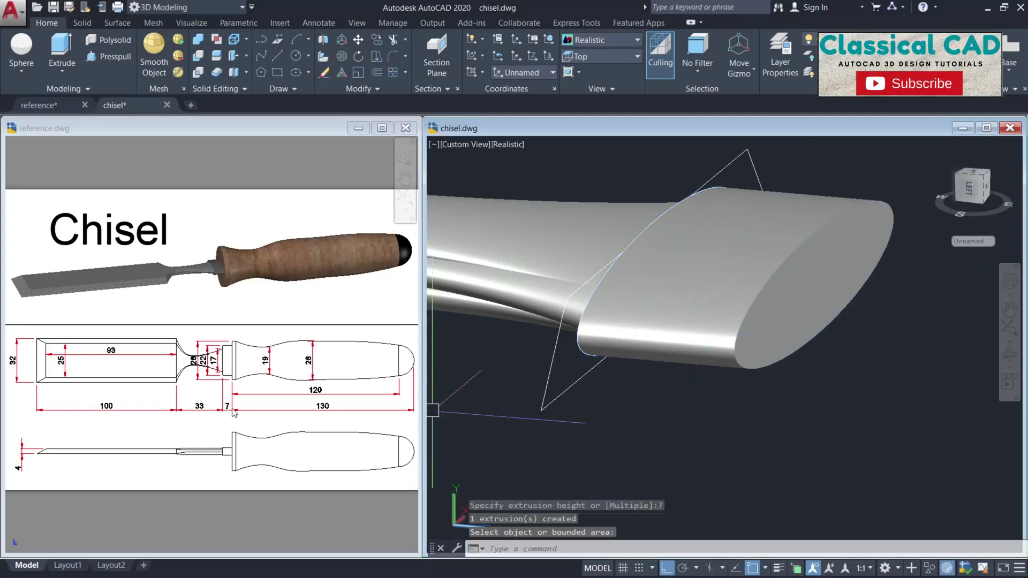
Move the collar's ellipse outline 7 units along the axis onto the collar's free end face
{"action": "key", "text": "Escape"}
{"action": "key", "text": "Escape"}
{"action": "scroll", "coordinate": [486, 307], "scroll_direction": "down", "scroll_amount": 2}
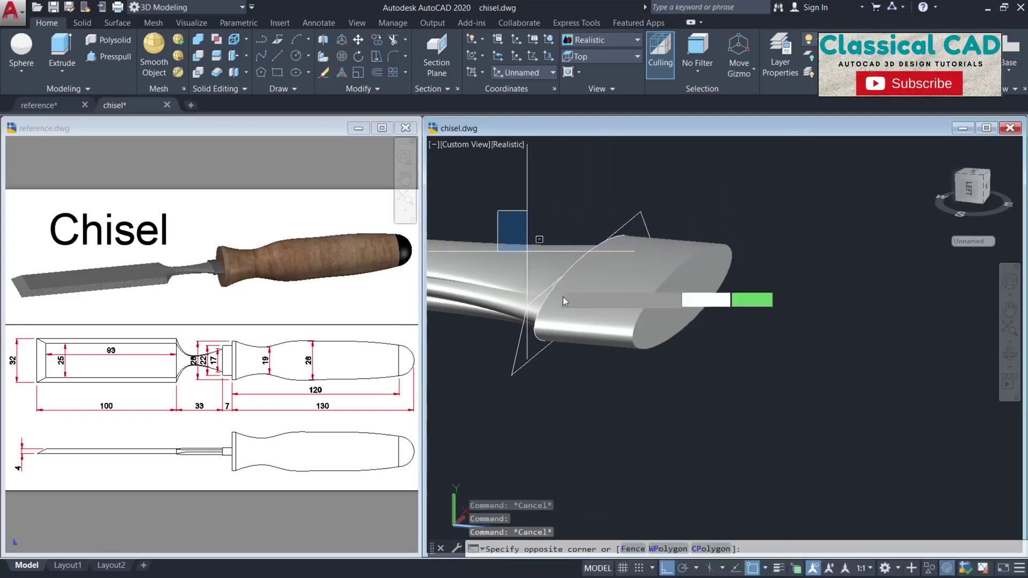
{"action": "left_click", "coordinate": [498, 211]}
{"action": "left_click", "coordinate": [653, 406]}
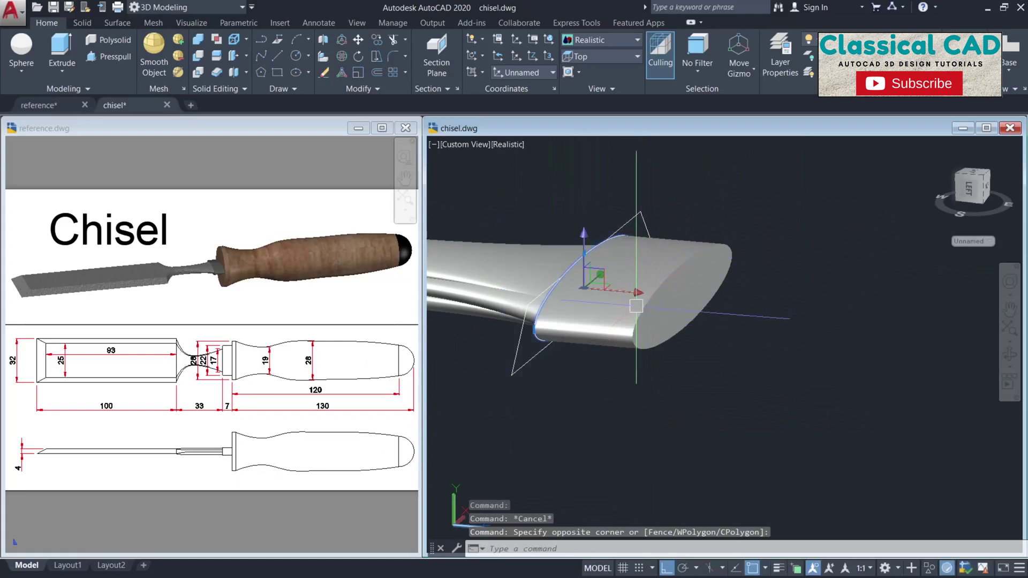
{"action": "type", "text": "m"}
{"action": "key", "text": "Return"}
{"action": "left_click", "coordinate": [717, 263]}
{"action": "type", "text": "7"}
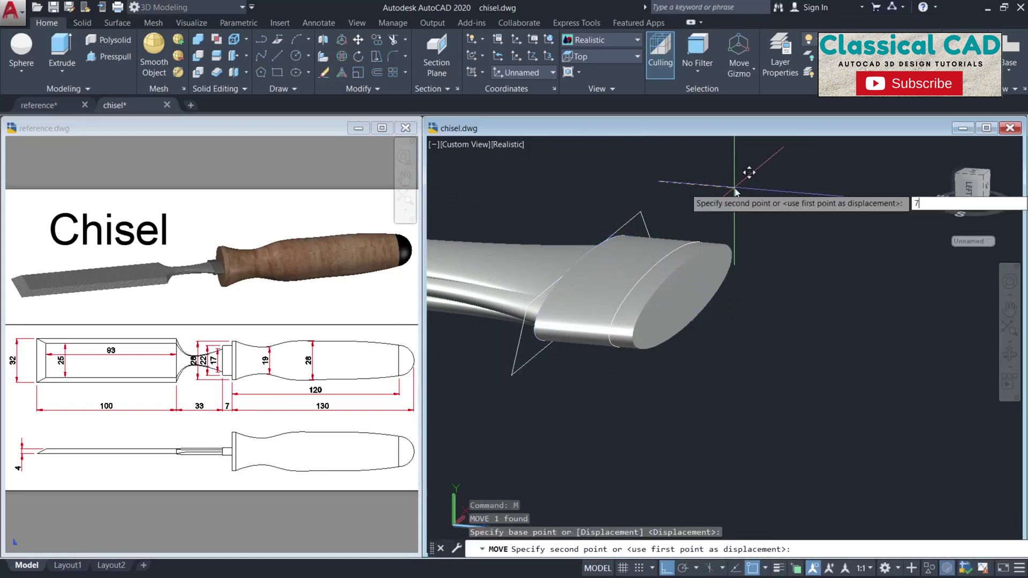
{"action": "key", "text": "Return"}
{"action": "key", "text": "Escape"}
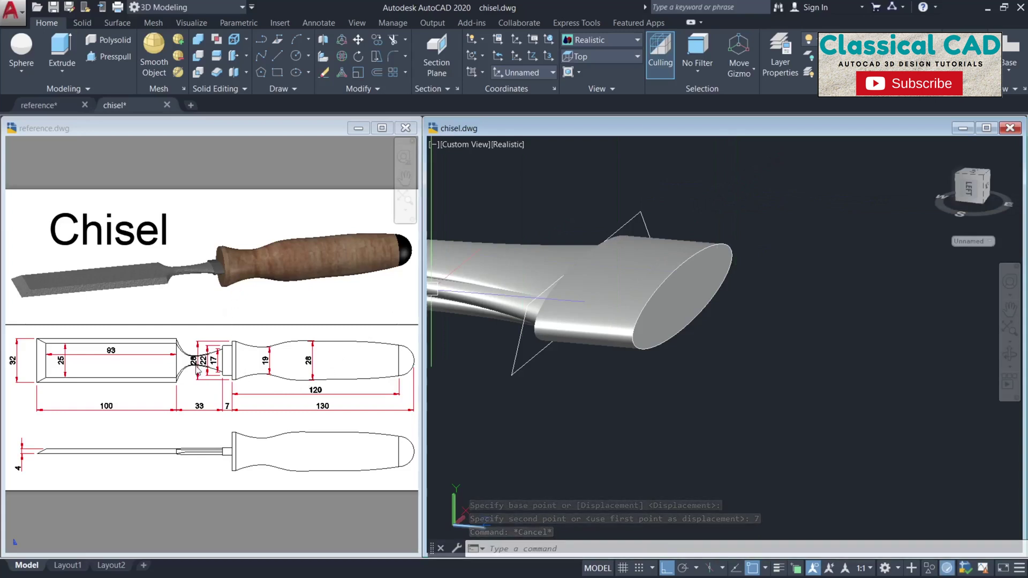
Draw a 28-diameter circle centred on the collar's free end face
{"action": "left_click", "coordinate": [696, 343]}
{"action": "key", "text": "Escape"}
{"action": "type", "text": "c"}
{"action": "key", "text": "Return"}
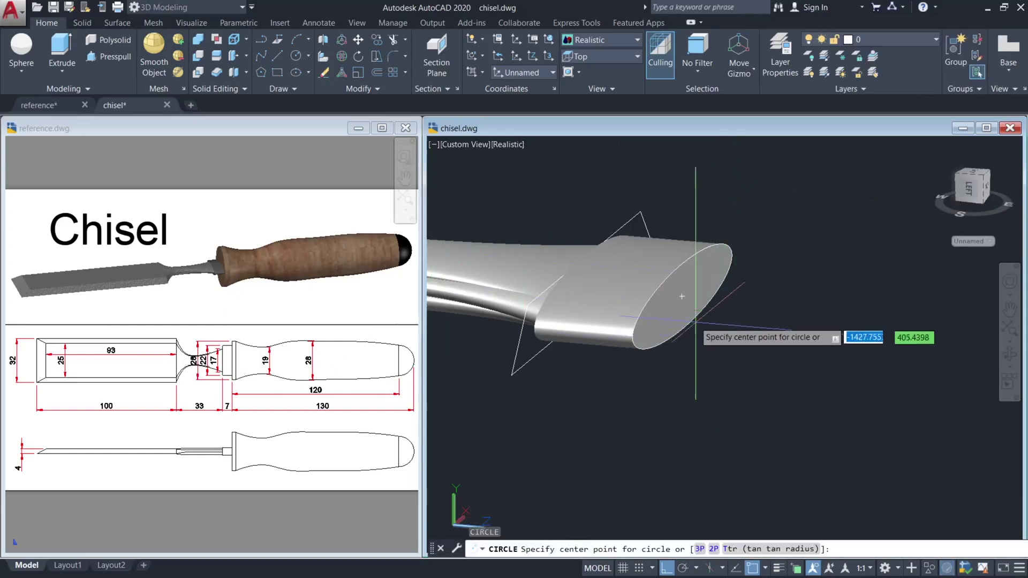
{"action": "left_click", "coordinate": [682, 296]}
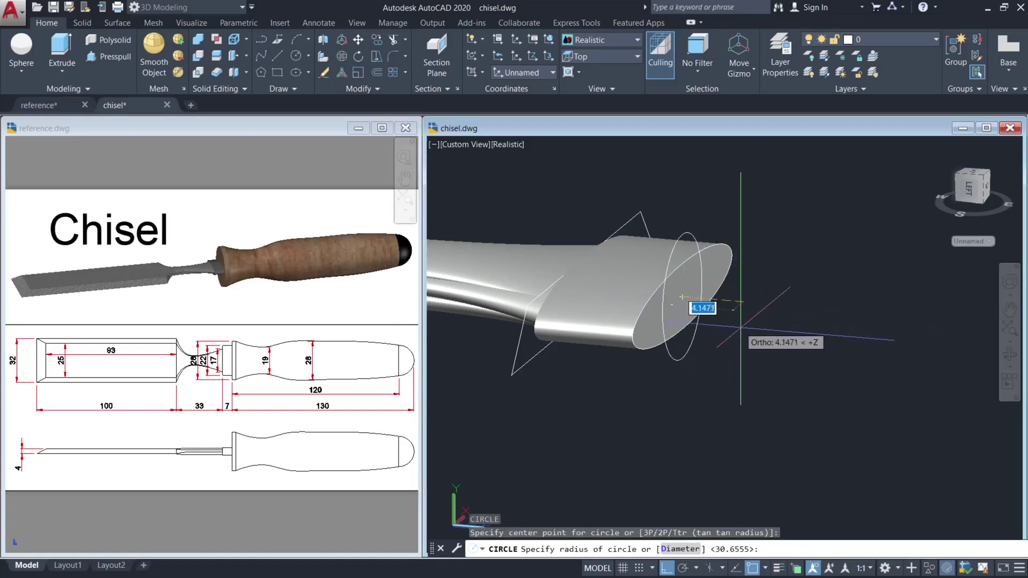
{"action": "type", "text": "d"}
{"action": "key", "text": "Return"}
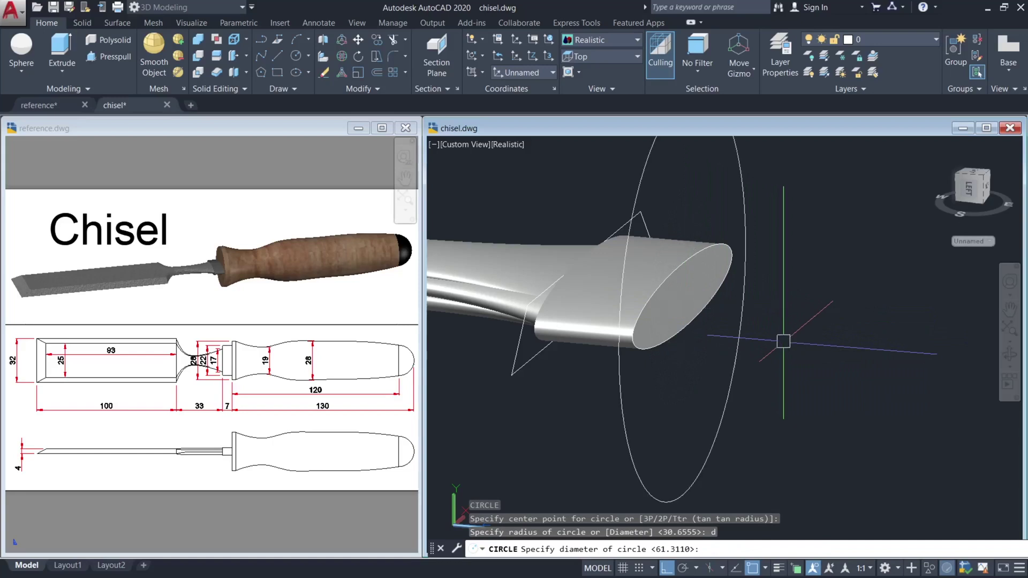
{"action": "type", "text": "28"}
{"action": "key", "text": "Return"}
{"action": "key", "text": "Escape"}
Copy the 28-diameter circle 20 and 40 units away from the collar along the handle axis
{"action": "middle_click_drag", "start_coordinate": [781, 340], "coordinate": [847, 362], "text": "shift"}
{"action": "scroll", "coordinate": [776, 318], "scroll_direction": "down", "scroll_amount": 3}
{"action": "key", "text": "Escape"}
{"action": "middle_click_drag", "start_coordinate": [776, 318], "coordinate": [694, 312]}
{"action": "key", "text": "Escape"}
{"action": "left_click", "coordinate": [674, 260]}
{"action": "type", "text": "co"}
{"action": "key", "text": "Return"}
{"action": "left_click", "coordinate": [715, 405]}
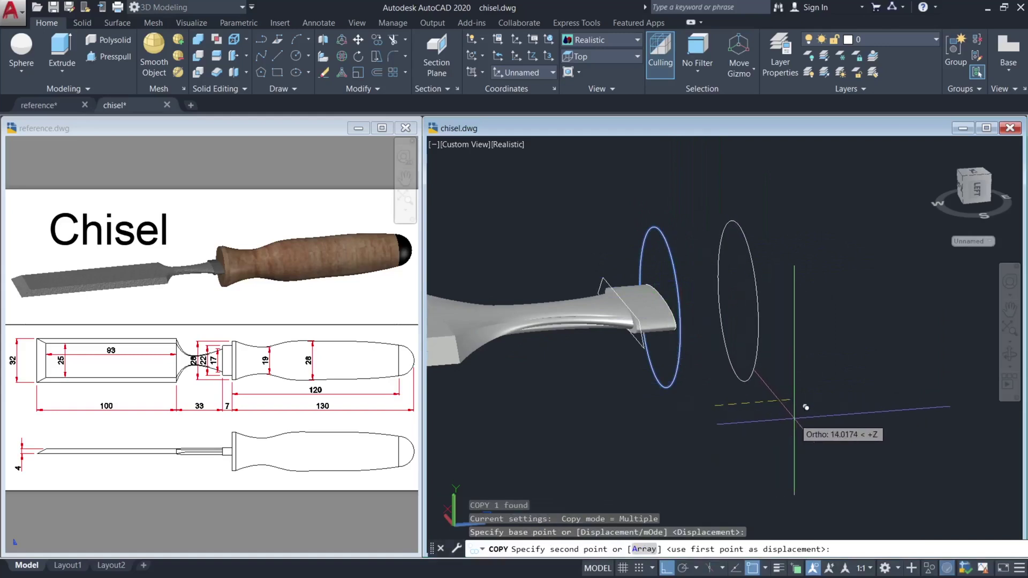
{"action": "key", "text": "Return"}
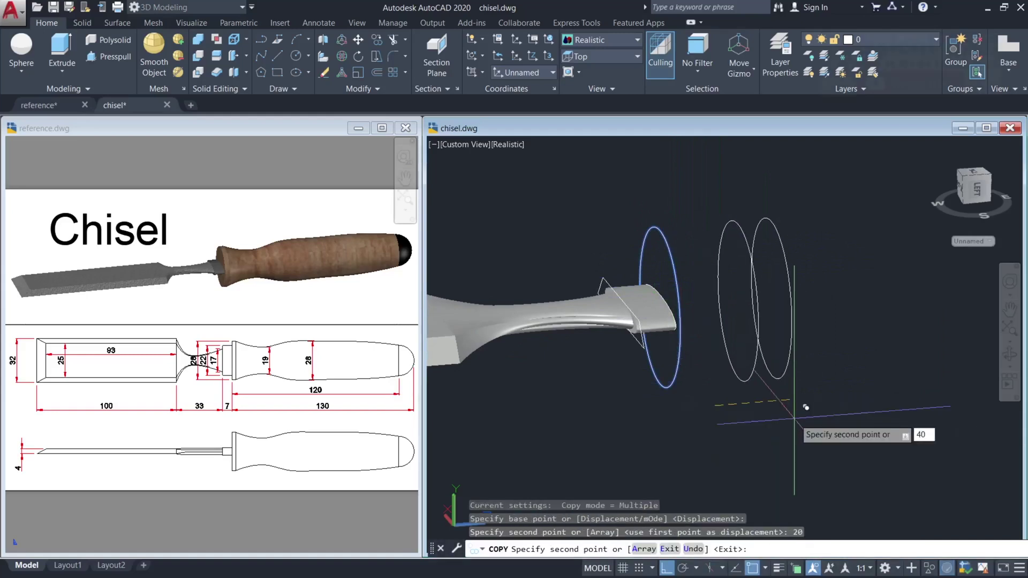
{"action": "key", "text": "Return"}
{"action": "key", "text": "Escape"}
Draw a 19-diameter circle concentric with the middle of the three handle circles
{"action": "middle_click_drag", "start_coordinate": [806, 408], "coordinate": [773, 353], "text": "shift"}
{"action": "key", "text": "Escape"}
{"action": "scroll", "coordinate": [744, 337], "scroll_direction": "up", "scroll_amount": 4}
{"action": "type", "text": "c"}
{"action": "key", "text": "Return"}
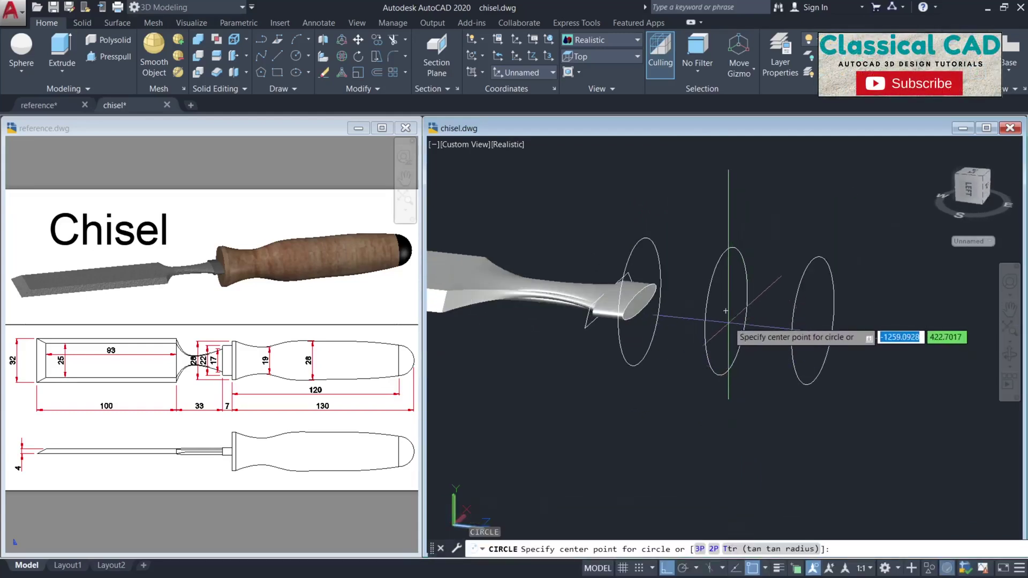
{"action": "left_click", "coordinate": [727, 311]}
{"action": "type", "text": "d"}
{"action": "key", "text": "Return"}
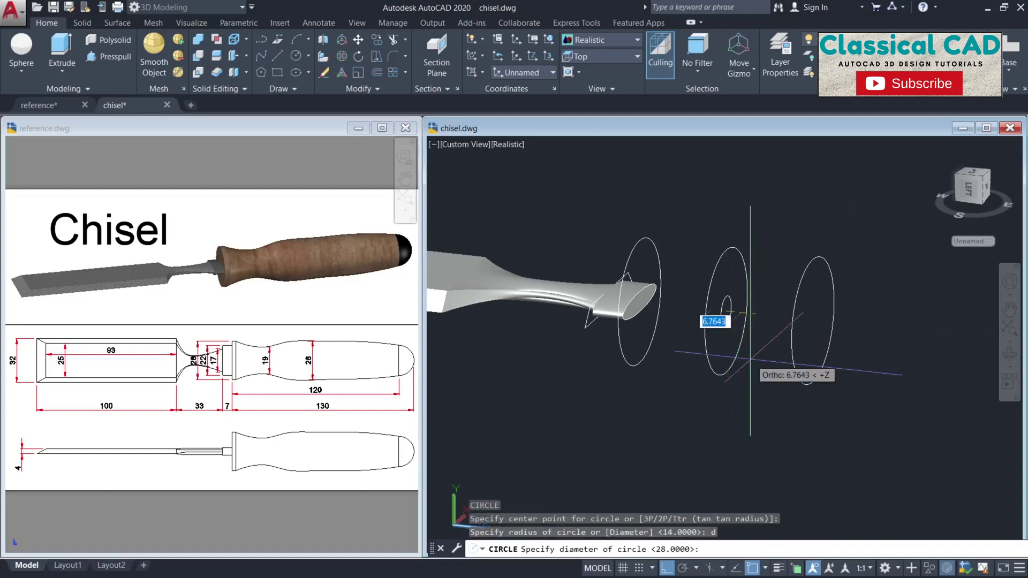
{"action": "type", "text": "19"}
{"action": "key", "text": "Return"}
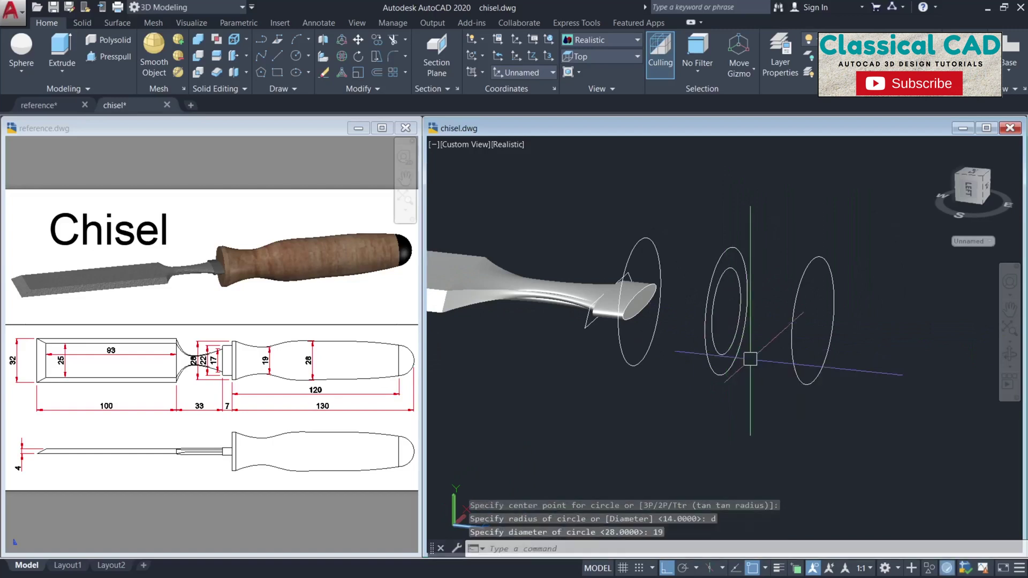
{"action": "key", "text": "Escape"}
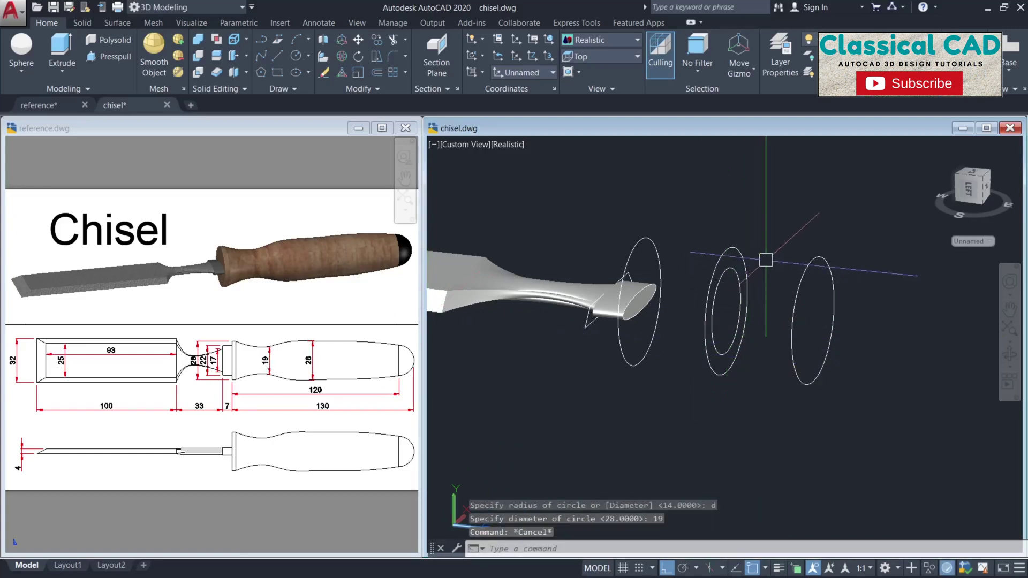
Erase the middle 28-diameter circle around the 19-diameter one
{"action": "middle_click_drag", "start_coordinate": [765, 260], "coordinate": [725, 259], "text": "shift"}
{"action": "key", "text": "Escape"}
{"action": "key", "text": "Escape"}
{"action": "left_click", "coordinate": [727, 255]}
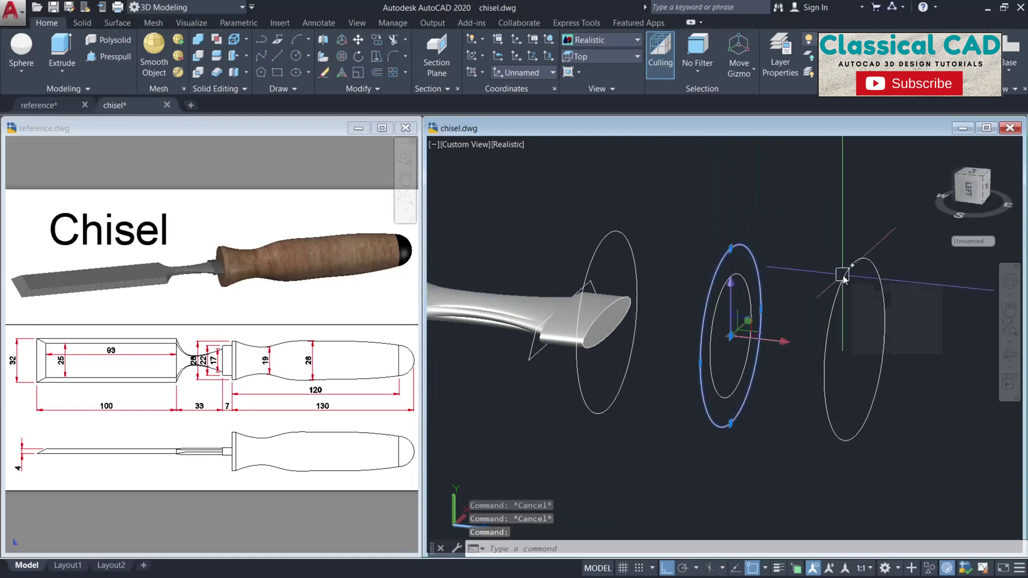
{"action": "key", "text": "Return"}
Create a sphere of radius 9.5 centred on the 19-diameter circle
{"action": "middle_click_drag", "start_coordinate": [840, 273], "coordinate": [765, 267], "text": "shift"}
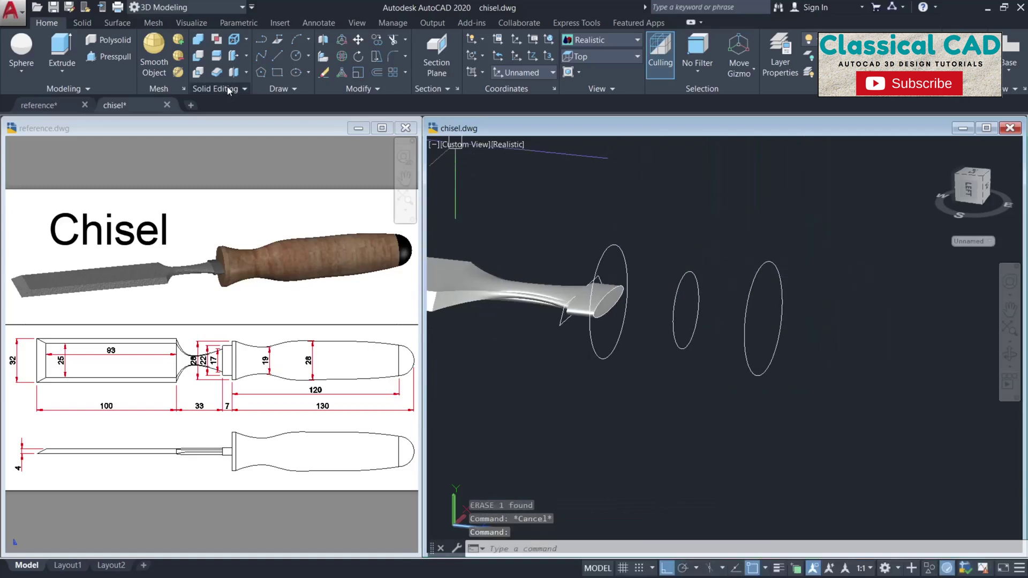
{"action": "left_click", "coordinate": [21, 47]}
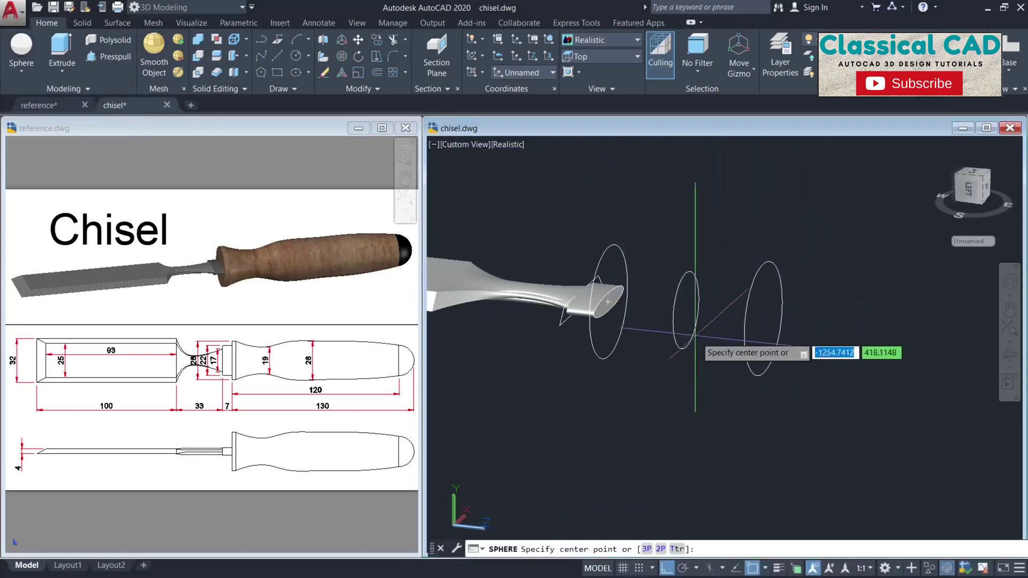
{"action": "left_click", "coordinate": [685, 309]}
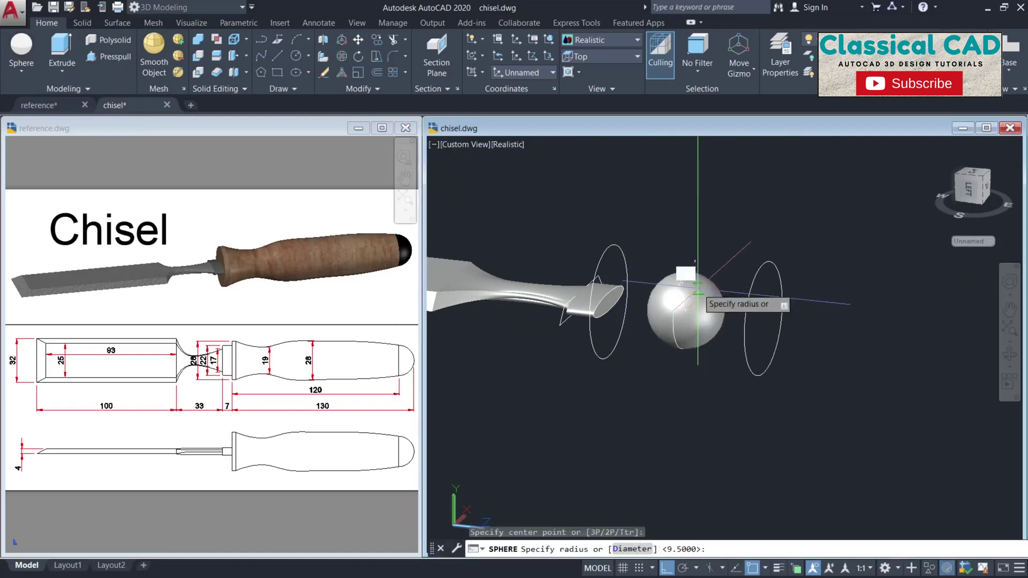
{"action": "key", "text": "Return"}
{"action": "key", "text": "Escape"}
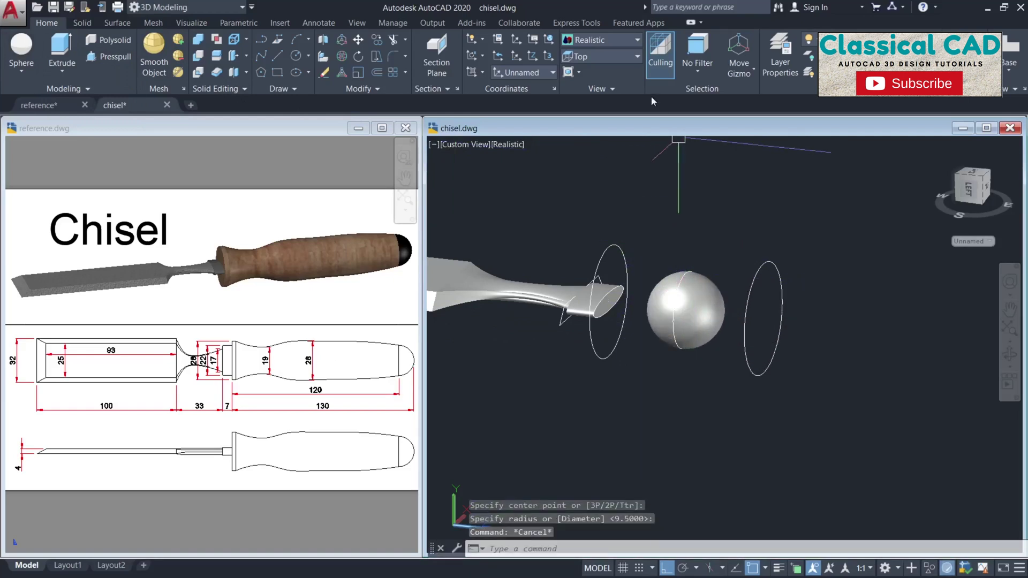
Switch to the Front view and draw a vertical construction line through the collar's free end face
{"action": "left_click", "coordinate": [609, 59]}
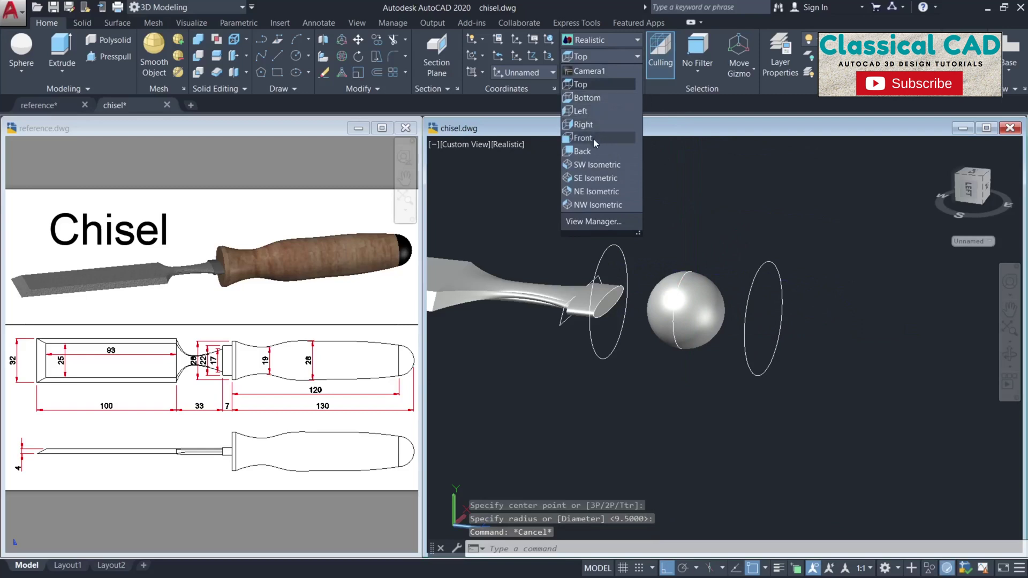
{"action": "left_click", "coordinate": [584, 139]}
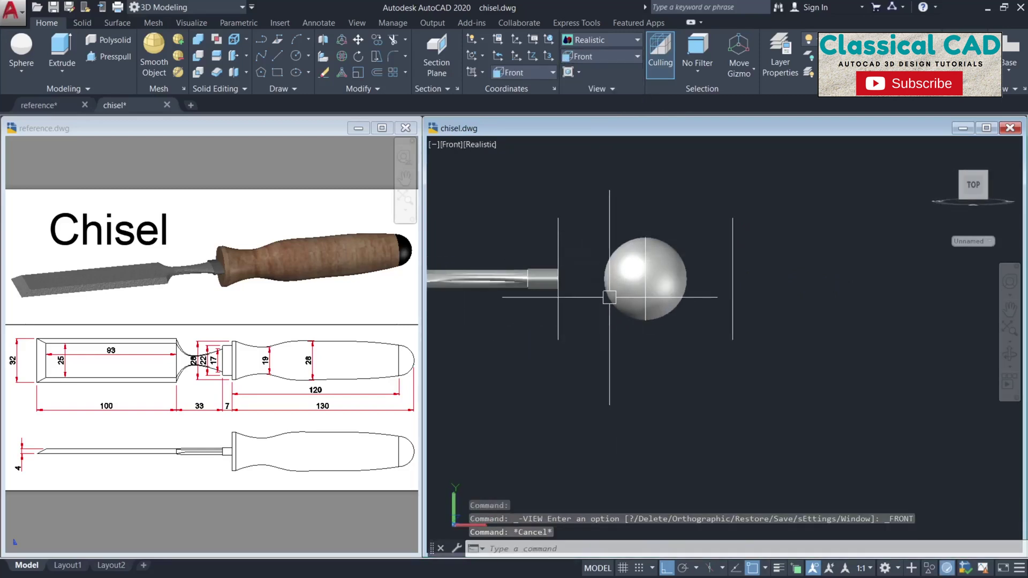
{"action": "type", "text": "xl"}
{"action": "key", "text": "Return"}
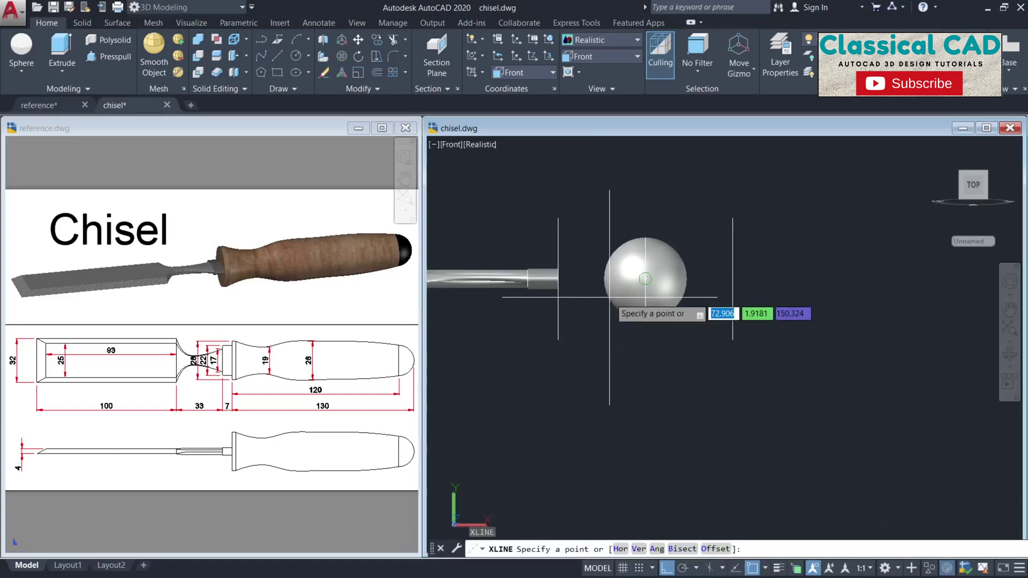
{"action": "left_click", "coordinate": [561, 280]}
{"action": "left_click", "coordinate": [569, 350]}
{"action": "key", "text": "Escape"}
{"action": "scroll", "coordinate": [580, 362], "scroll_direction": "down", "scroll_amount": 2}
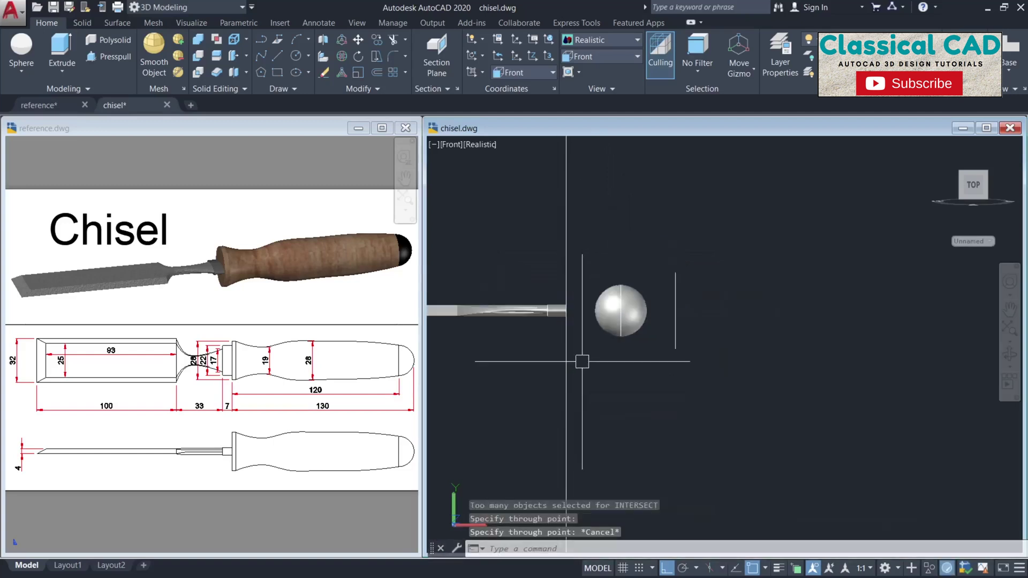
Move the vertical construction line 130 units away from the collar to mark the handle's far end
{"action": "key", "text": "Escape"}
{"action": "left_click", "coordinate": [596, 227]}
{"action": "left_click", "coordinate": [534, 200]}
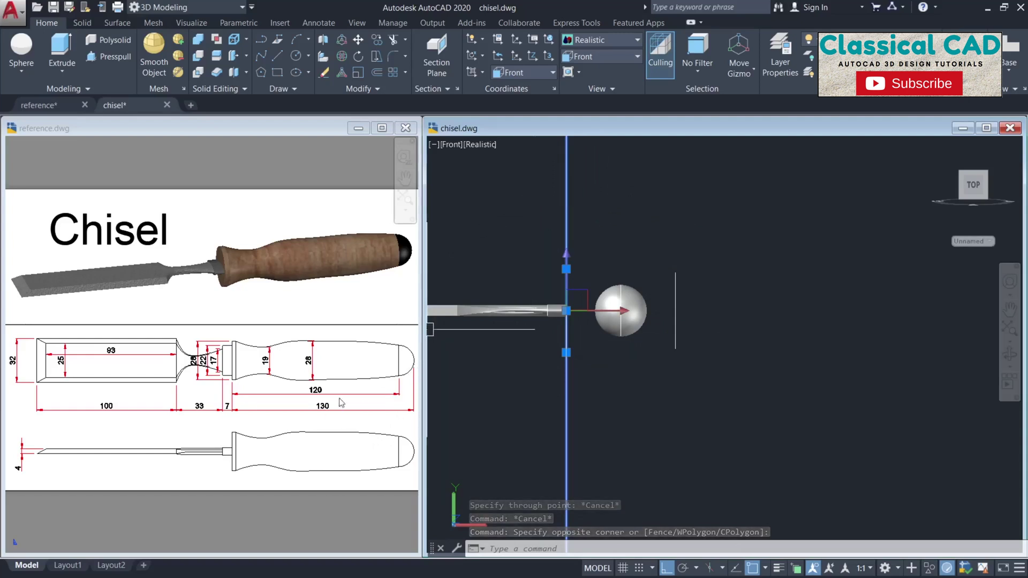
{"action": "key", "text": "Escape"}
{"action": "left_click", "coordinate": [609, 213]}
{"action": "left_click", "coordinate": [528, 203]}
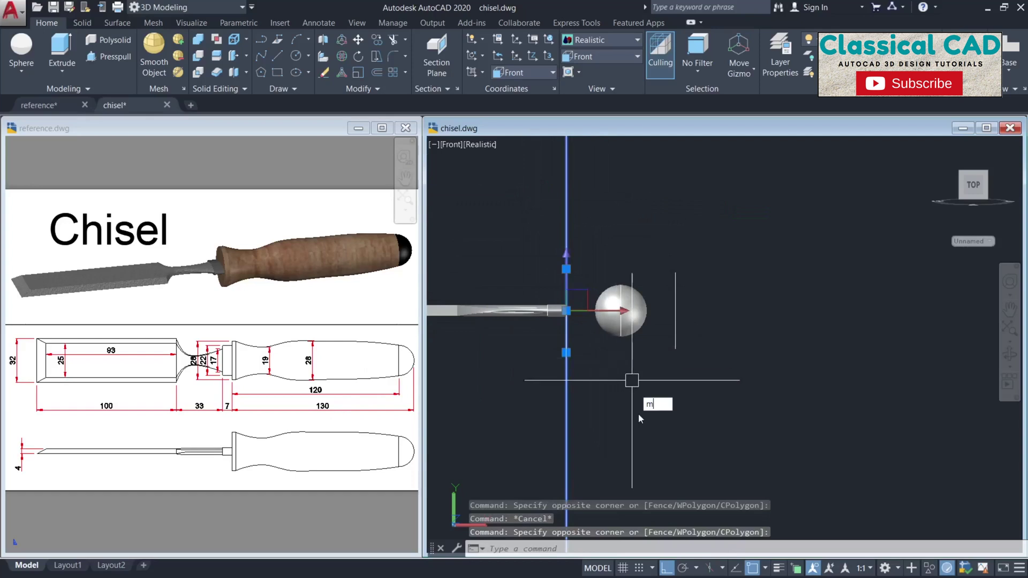
{"action": "type", "text": "m"}
{"action": "key", "text": "Return"}
{"action": "left_click", "coordinate": [598, 419]}
{"action": "type", "text": "130"}
{"action": "key", "text": "Return"}
{"action": "key", "text": "Escape"}
{"action": "scroll", "coordinate": [639, 317], "scroll_direction": "up", "scroll_amount": 5}
{"action": "key", "text": "Escape"}
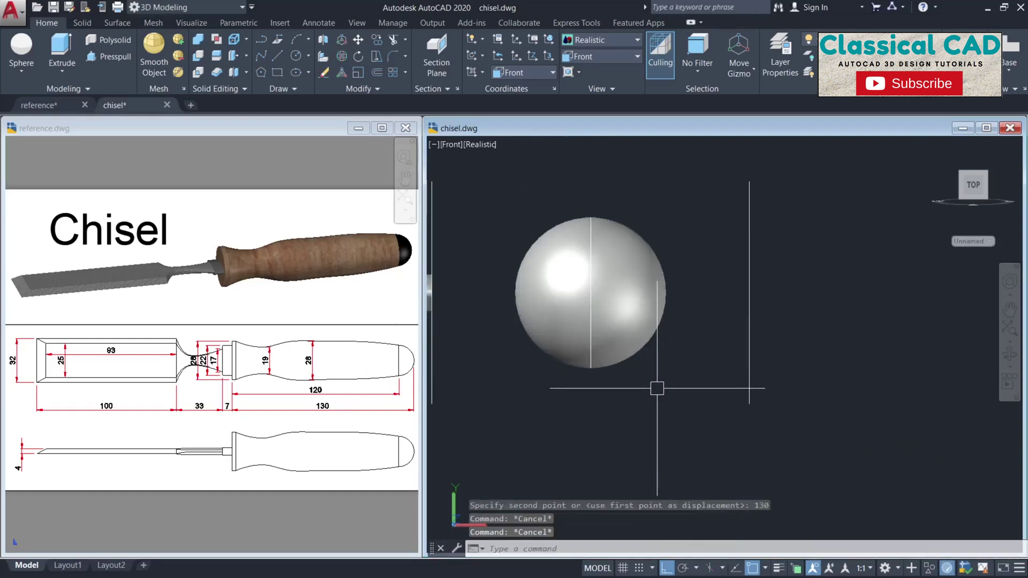
Copy the sphere with its 19-diameter circle so the sphere's outer edge touches the construction line at the handle's far end
{"action": "left_click", "coordinate": [551, 347]}
{"action": "scroll", "coordinate": [584, 403], "scroll_direction": "down", "scroll_amount": 2}
{"action": "type", "text": "co"}
{"action": "key", "text": "Return"}
{"action": "left_click", "coordinate": [562, 424]}
{"action": "middle_click_drag", "start_coordinate": [822, 441], "coordinate": [471, 403]}
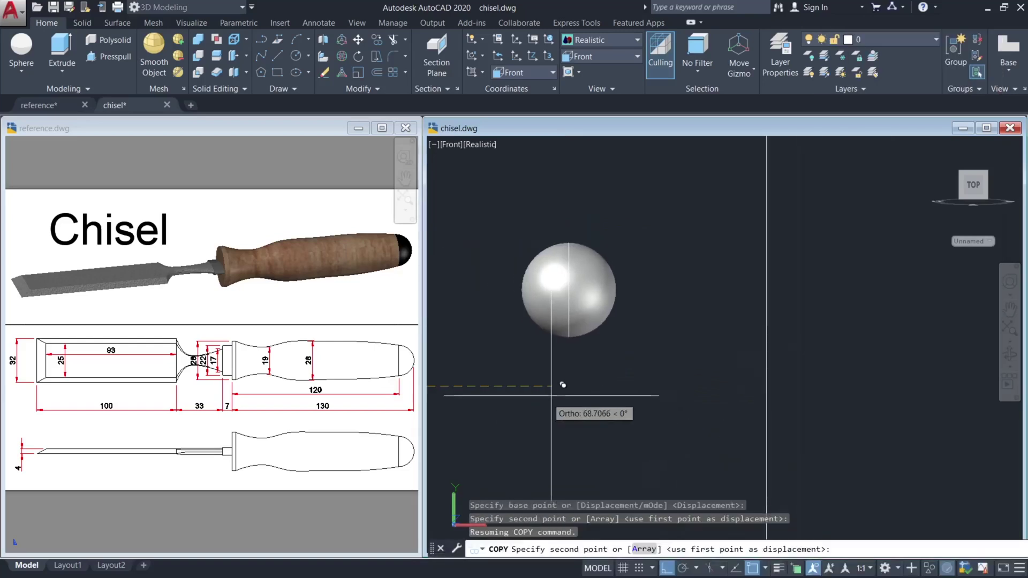
{"action": "left_click", "coordinate": [695, 404]}
{"action": "key", "text": "Escape"}
Erase the vertical construction line at the handle's far end
{"action": "left_click", "coordinate": [819, 427]}
{"action": "left_click", "coordinate": [702, 400]}
{"action": "type", "text": "e"}
{"action": "key", "text": "Return"}
{"action": "key", "text": "Escape"}
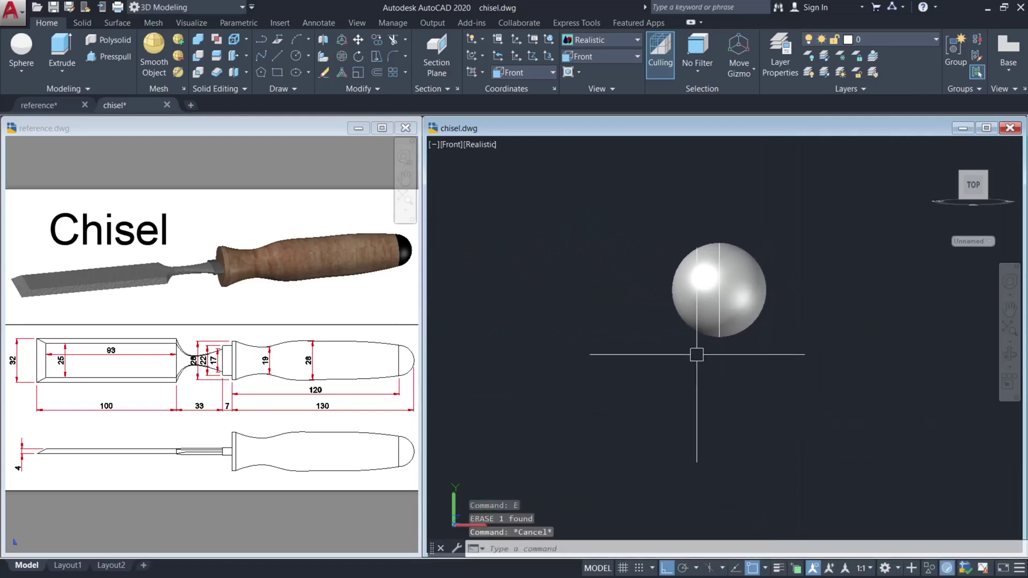
Erase the original sphere near the collar, keeping its 19-diameter circle
{"action": "scroll", "coordinate": [696, 317], "scroll_direction": "down", "scroll_amount": 5}
{"action": "middle_click_drag", "start_coordinate": [680, 333], "coordinate": [620, 333], "text": "shift"}
{"action": "scroll", "coordinate": [593, 307], "scroll_direction": "up", "scroll_amount": 5}
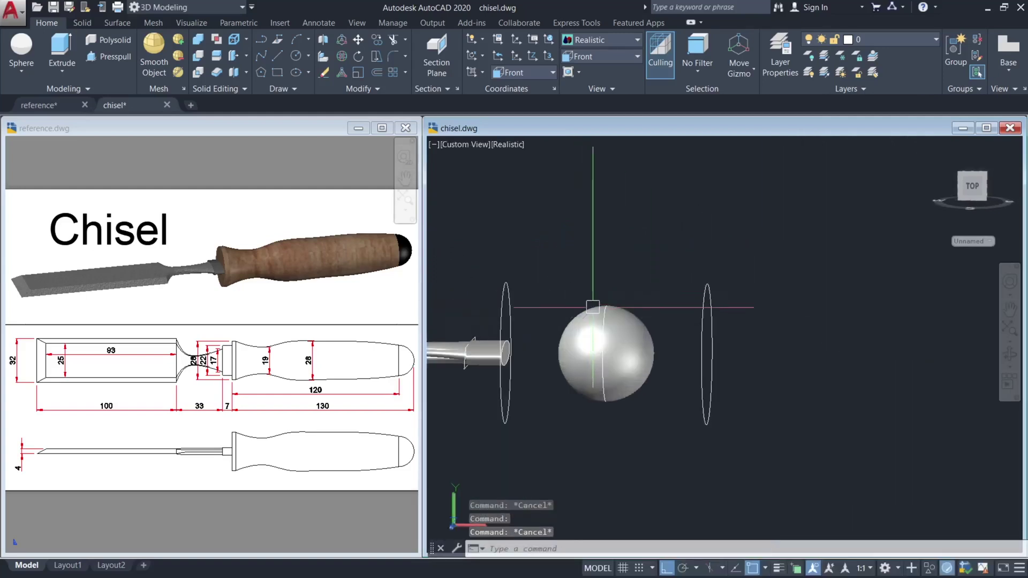
{"action": "left_click", "coordinate": [622, 344]}
{"action": "type", "text": "e"}
{"action": "key", "text": "Return"}
{"action": "key", "text": "Escape"}
Slice the end-cap sphere with the plane of its circle, keeping both halves
{"action": "scroll", "coordinate": [662, 345], "scroll_direction": "down", "scroll_amount": 4}
{"action": "middle_click_drag", "start_coordinate": [679, 345], "coordinate": [652, 339]}
{"action": "middle_click_drag", "start_coordinate": [731, 364], "coordinate": [712, 375], "text": "shift"}
{"action": "middle_click_drag", "start_coordinate": [883, 385], "coordinate": [772, 360]}
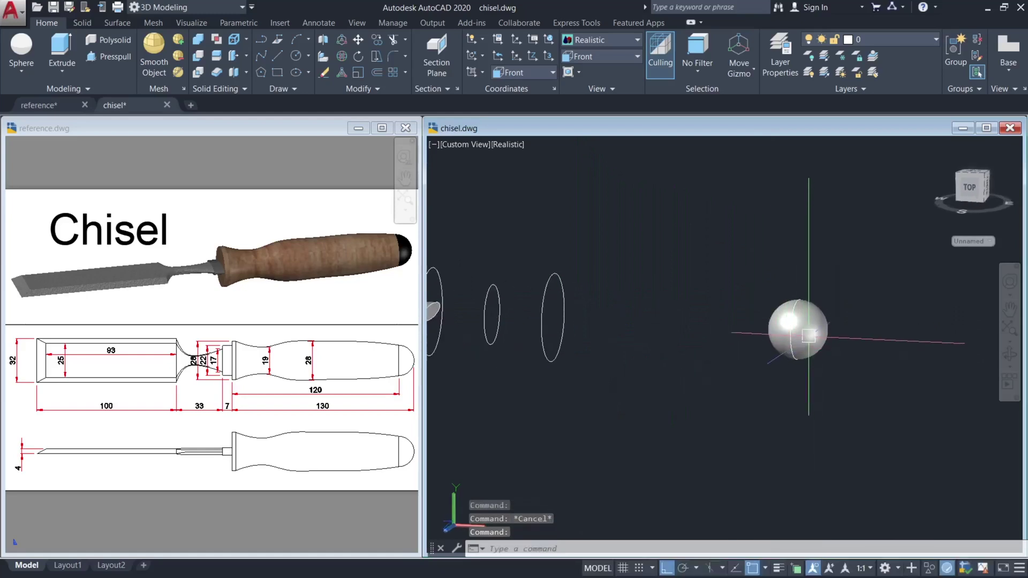
{"action": "left_click", "coordinate": [808, 336]}
{"action": "key", "text": "Escape"}
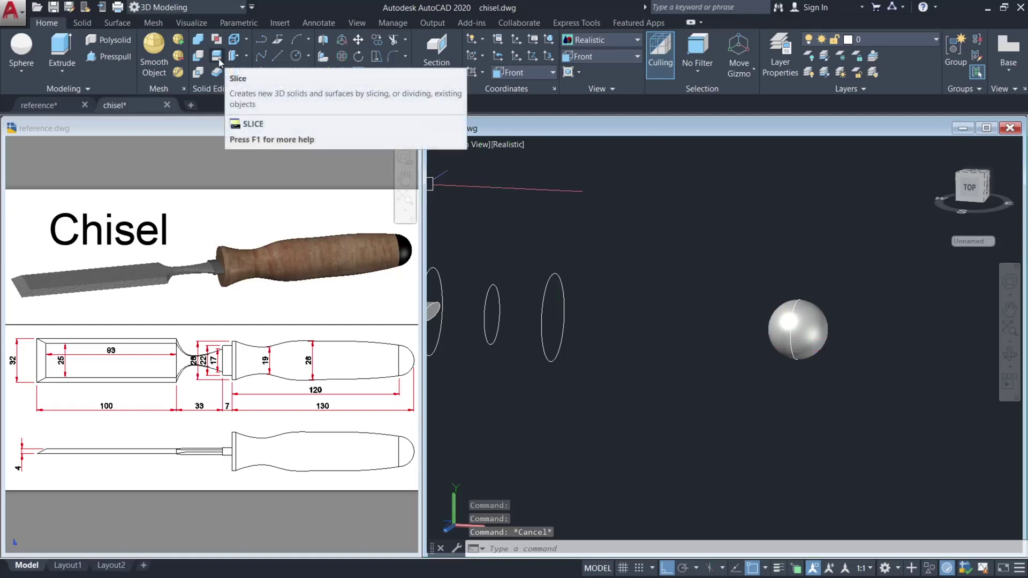
{"action": "left_click", "coordinate": [219, 59]}
{"action": "left_click", "coordinate": [218, 59]}
{"action": "scroll", "coordinate": [816, 318], "scroll_direction": "up", "scroll_amount": 3}
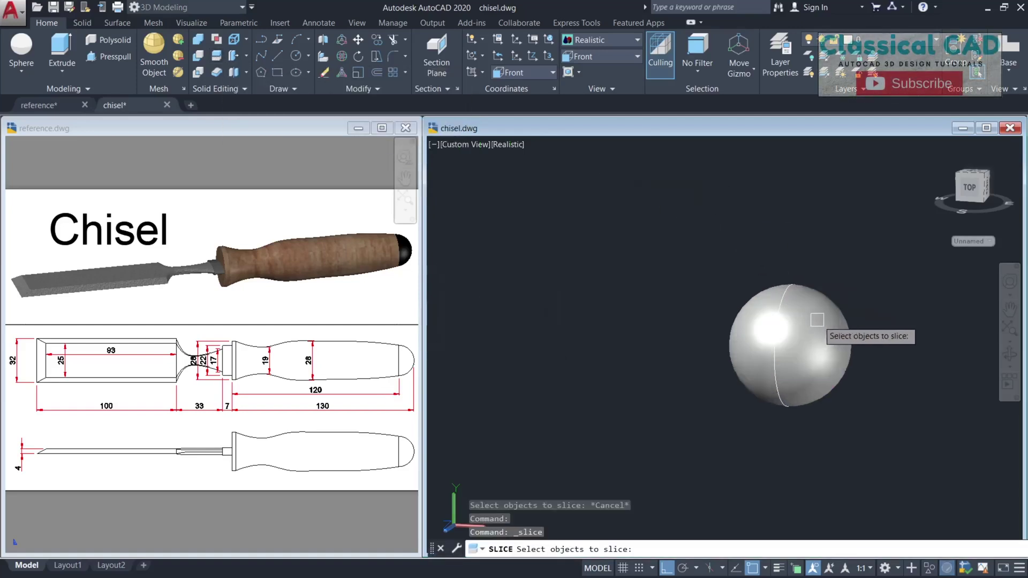
{"action": "left_click", "coordinate": [835, 347]}
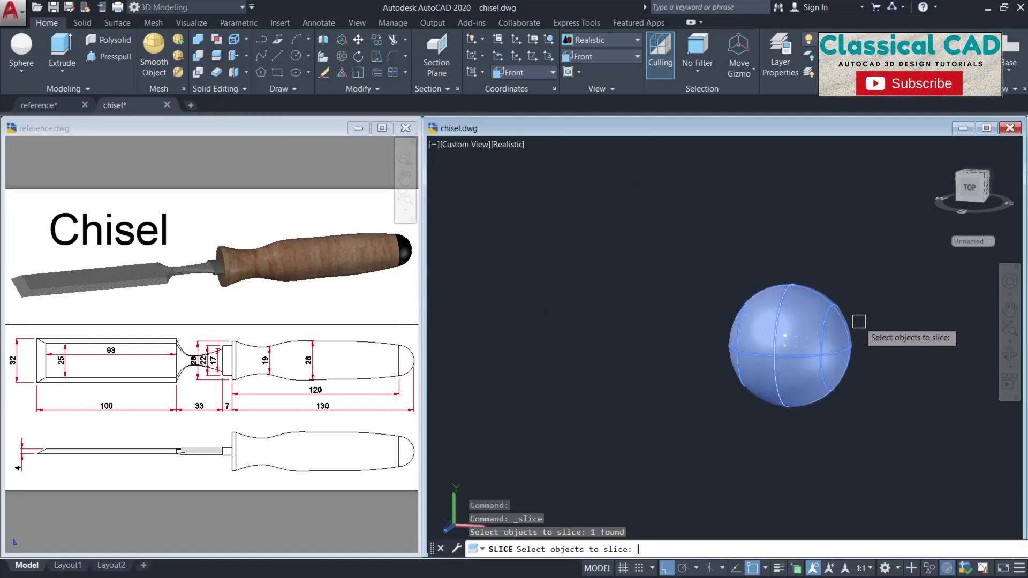
{"action": "key", "text": "Return"}
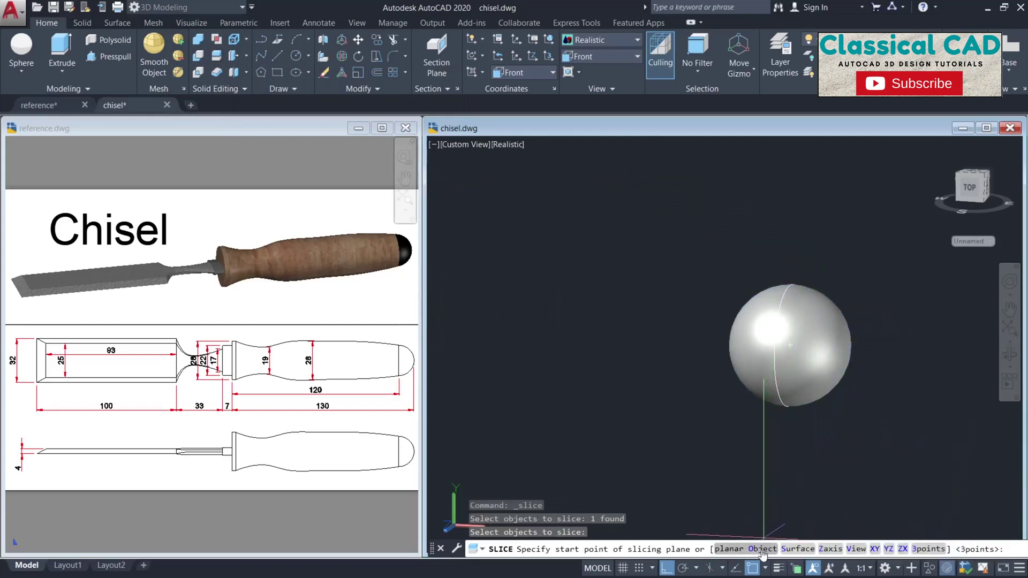
{"action": "left_click", "coordinate": [761, 549]}
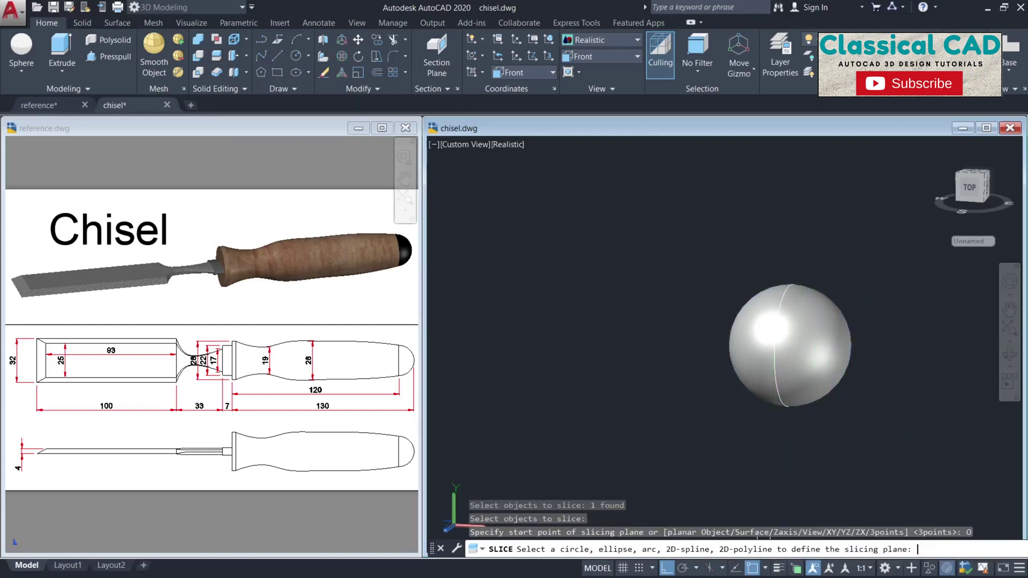
{"action": "left_click", "coordinate": [749, 254]}
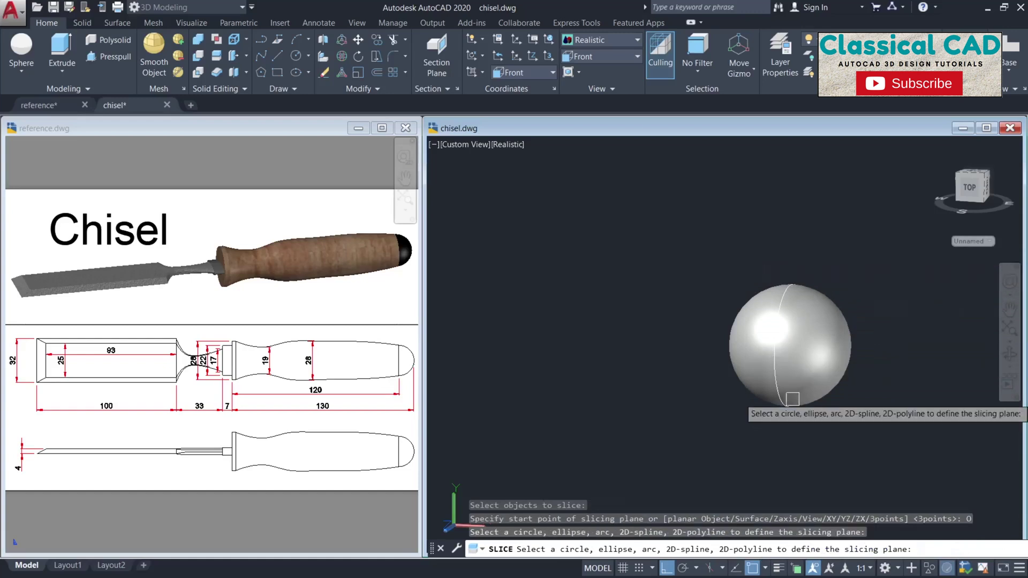
{"action": "left_click", "coordinate": [774, 367]}
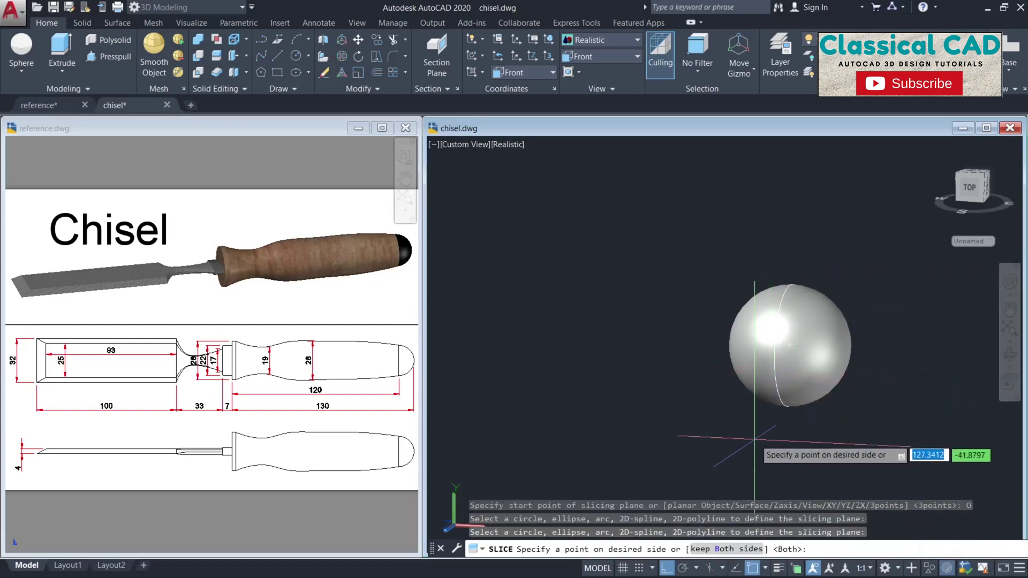
{"action": "key", "text": "Return"}
{"action": "key", "text": "Escape"}
Erase the half of the sliced sphere that faces the blade
{"action": "left_click", "coordinate": [747, 363]}
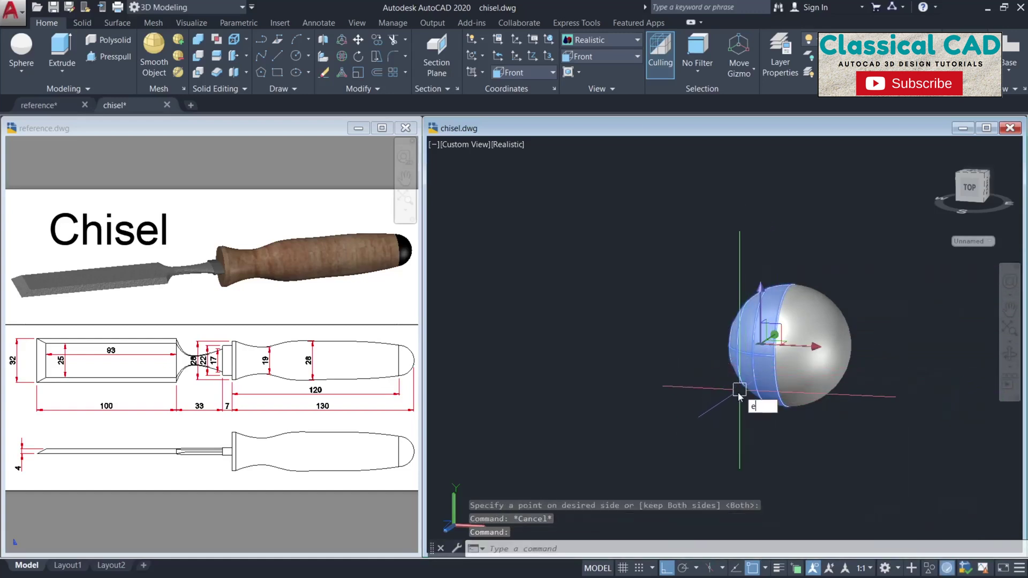
{"action": "key", "text": "Return"}
{"action": "key", "text": "Escape"}
Copy the large circle at the collar 5 units along the handle axis toward the end cap
{"action": "scroll", "coordinate": [711, 379], "scroll_direction": "down", "scroll_amount": 5}
{"action": "middle_click_drag", "start_coordinate": [711, 378], "coordinate": [838, 376]}
{"action": "middle_click_drag", "start_coordinate": [735, 367], "coordinate": [754, 367], "text": "shift"}
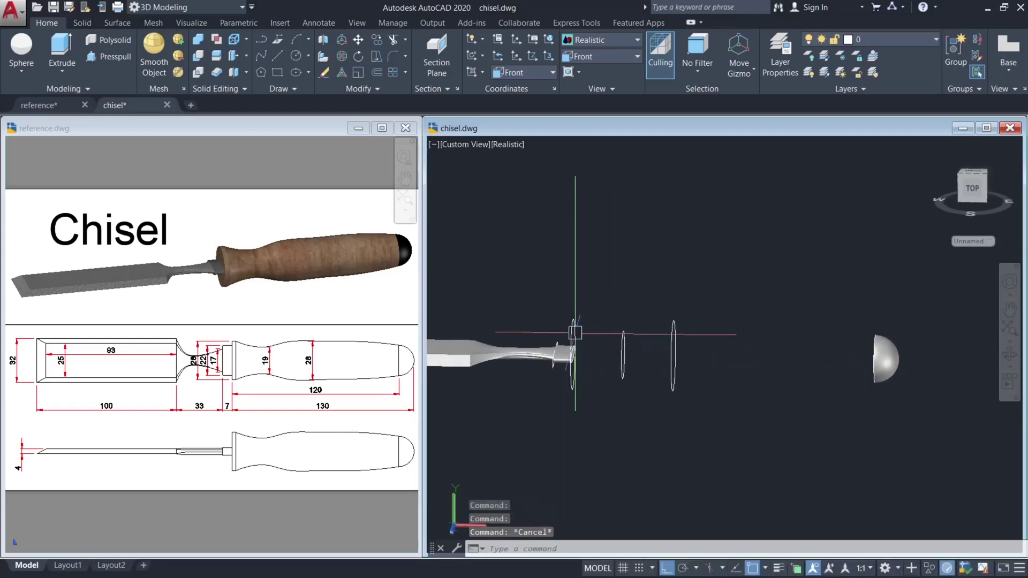
{"action": "scroll", "coordinate": [576, 331], "scroll_direction": "up", "scroll_amount": 3}
{"action": "middle_click_drag", "start_coordinate": [583, 334], "coordinate": [589, 308]}
{"action": "scroll", "coordinate": [589, 309], "scroll_direction": "up", "scroll_amount": 2}
{"action": "key", "text": "Escape"}
{"action": "left_click", "coordinate": [603, 300]}
{"action": "left_click", "coordinate": [530, 295]}
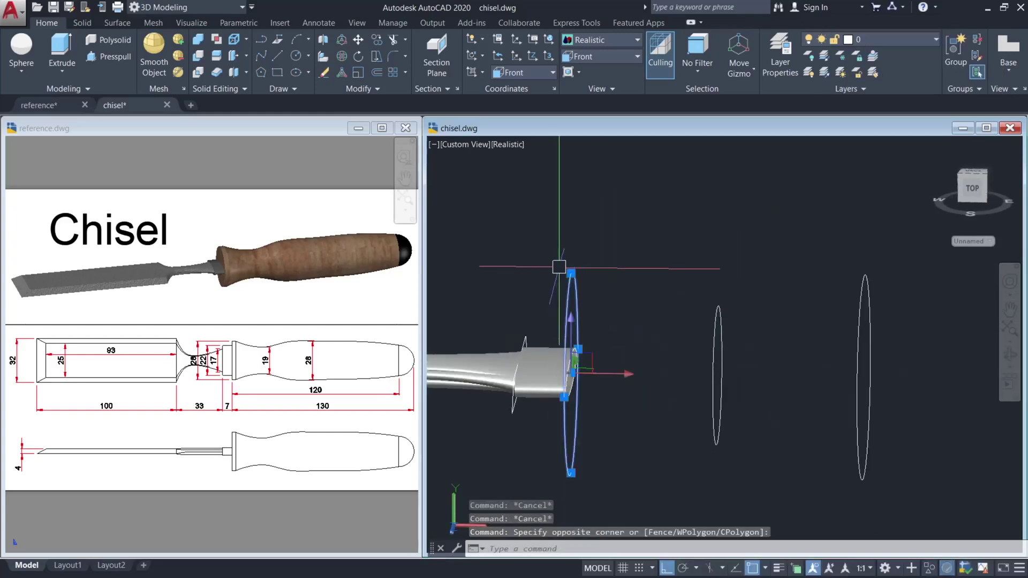
{"action": "type", "text": "co"}
{"action": "key", "text": "Return"}
{"action": "left_click", "coordinate": [583, 249]}
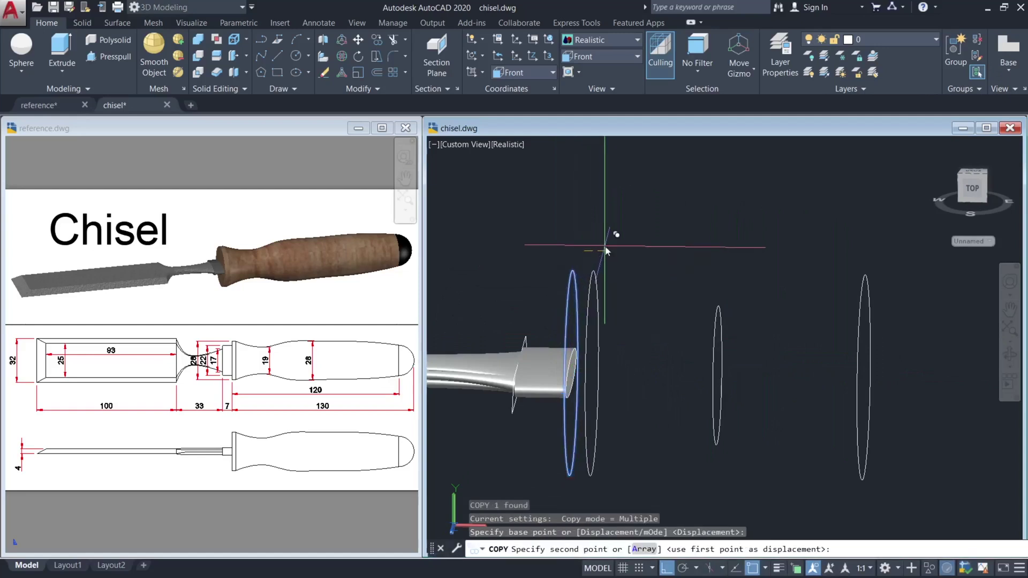
{"action": "key", "text": "Return"}
{"action": "key", "text": "Escape"}
Presspull the circle at the collar up to its copied circle to form a solid disc
{"action": "type", "text": "P"}
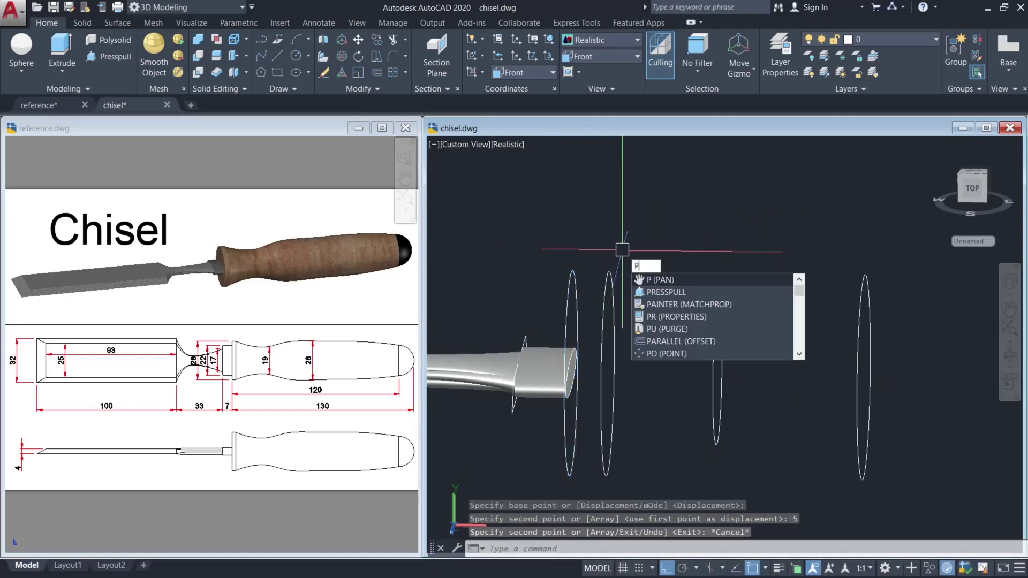
{"action": "type", "text": "ress"}
{"action": "key", "text": "Return"}
{"action": "left_click", "coordinate": [575, 273]}
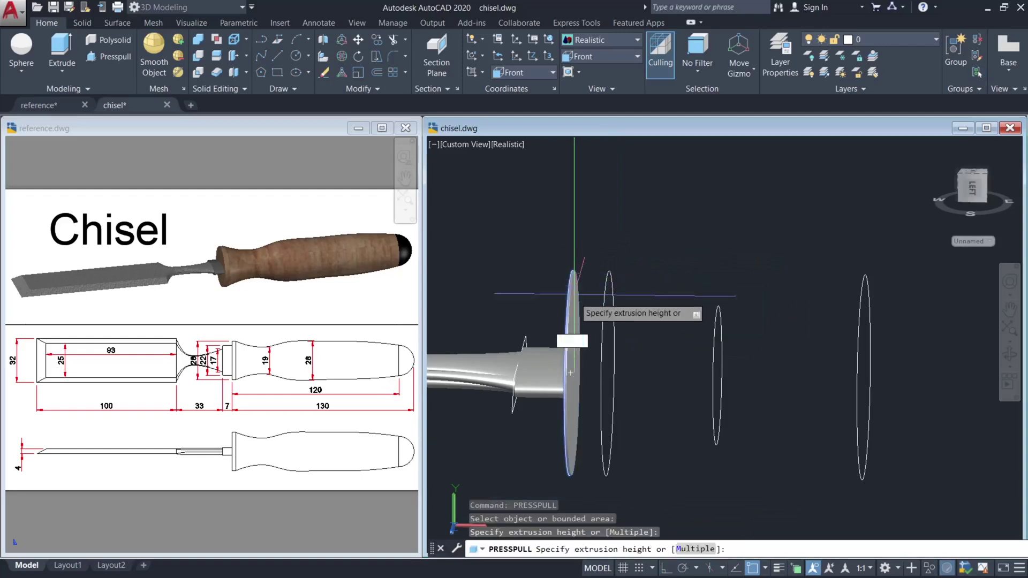
{"action": "left_click", "coordinate": [608, 375]}
{"action": "key", "text": "Return"}
{"action": "scroll", "coordinate": [682, 326], "scroll_direction": "down", "scroll_amount": 2}
{"action": "middle_click_drag", "start_coordinate": [683, 326], "coordinate": [574, 315]}
{"action": "key", "text": "Escape"}
{"action": "scroll", "coordinate": [658, 315], "scroll_direction": "down", "scroll_amount": 2}
{"action": "middle_click_drag", "start_coordinate": [659, 314], "coordinate": [614, 309]}
{"action": "key", "text": "Escape"}
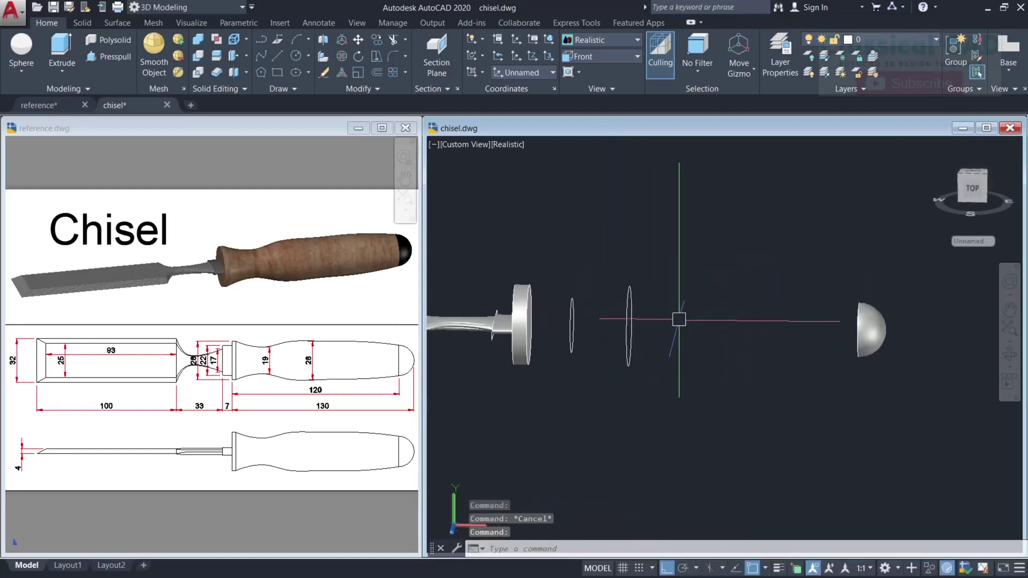
Loft the handle body through the disc-side circle, the two middle circles and the end-cap circle, using cross sections only
{"action": "type", "text": "LOFt"}
{"action": "key", "text": "Return"}
{"action": "scroll", "coordinate": [560, 293], "scroll_direction": "up", "scroll_amount": 5}
{"action": "left_click", "coordinate": [571, 281]}
{"action": "left_click", "coordinate": [560, 292]}
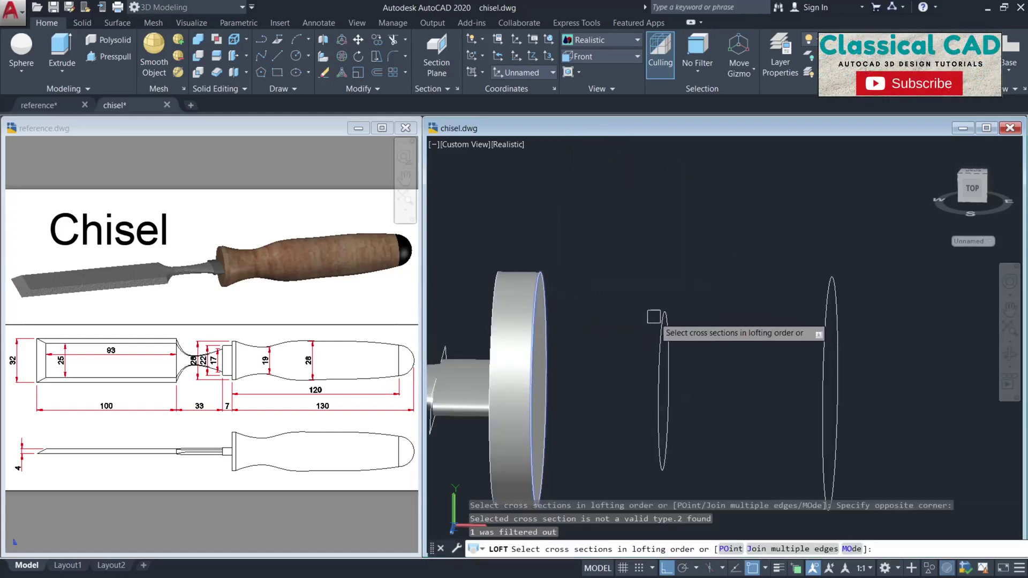
{"action": "scroll", "coordinate": [649, 321], "scroll_direction": "down", "scroll_amount": 2}
{"action": "left_click", "coordinate": [605, 292]}
{"action": "left_click", "coordinate": [709, 279]}
{"action": "scroll", "coordinate": [835, 314], "scroll_direction": "down", "scroll_amount": 2}
{"action": "middle_click_drag", "start_coordinate": [889, 316], "coordinate": [661, 273]}
{"action": "scroll", "coordinate": [768, 286], "scroll_direction": "up", "scroll_amount": 3}
{"action": "scroll", "coordinate": [789, 262], "scroll_direction": "down", "scroll_amount": 4}
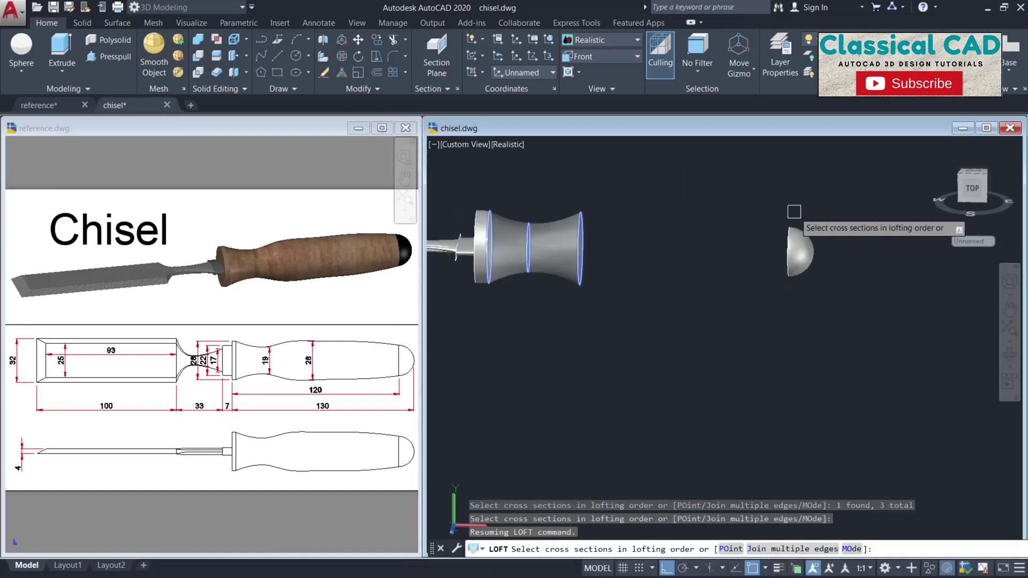
{"action": "left_click", "coordinate": [793, 222]}
{"action": "left_click", "coordinate": [798, 217]}
{"action": "left_click", "coordinate": [782, 244]}
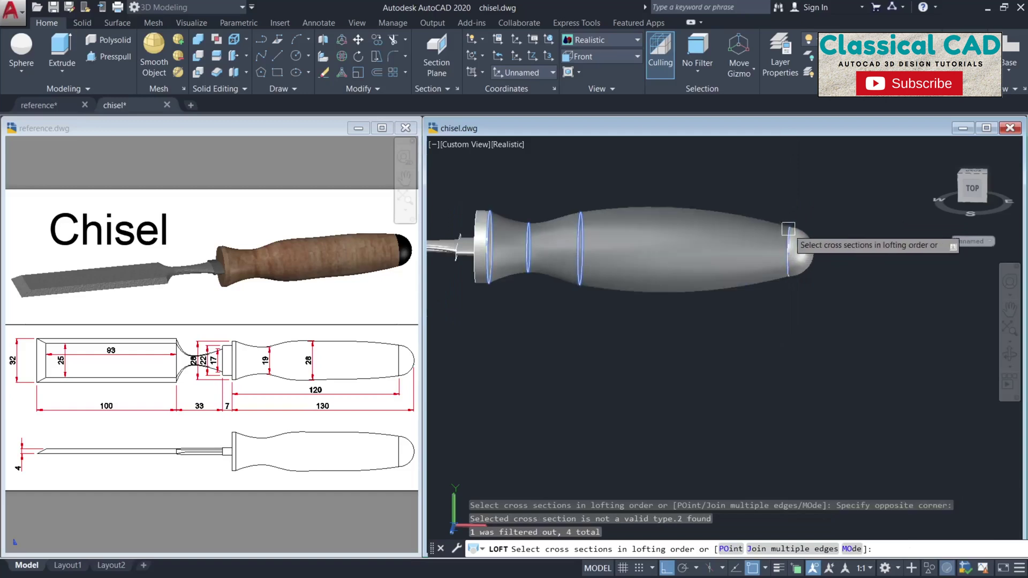
{"action": "key", "text": "Return"}
{"action": "key", "text": "Return"}
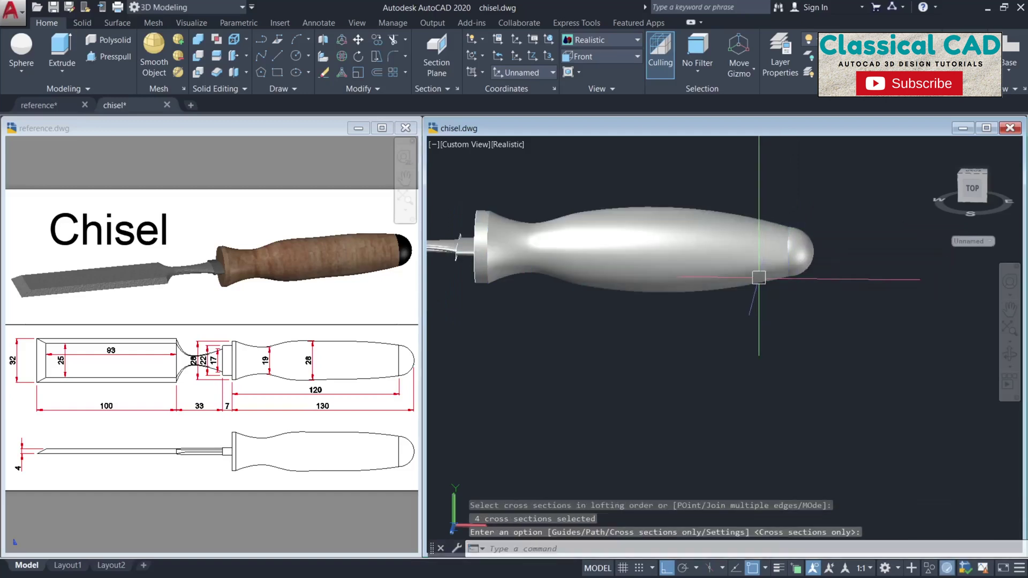
{"action": "key", "text": "Escape"}
Erase the leftover profile curves at the shank end and the circle on the handle's front disc
{"action": "scroll", "coordinate": [728, 291], "scroll_direction": "down", "scroll_amount": 4}
{"action": "middle_click_drag", "start_coordinate": [728, 292], "coordinate": [815, 309]}
{"action": "scroll", "coordinate": [641, 270], "scroll_direction": "up", "scroll_amount": 3}
{"action": "scroll", "coordinate": [641, 269], "scroll_direction": "up", "scroll_amount": 3}
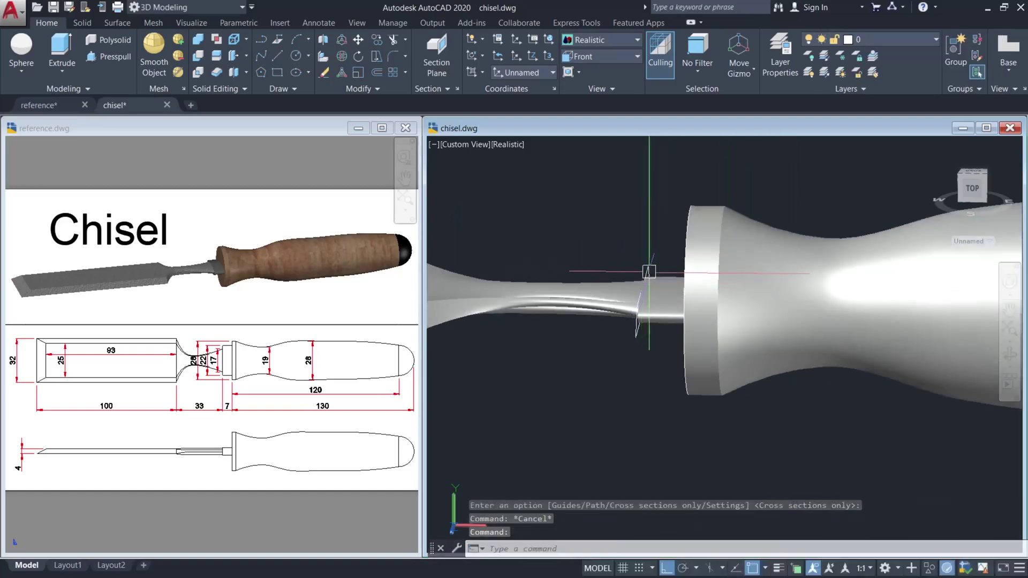
{"action": "left_click", "coordinate": [647, 266]}
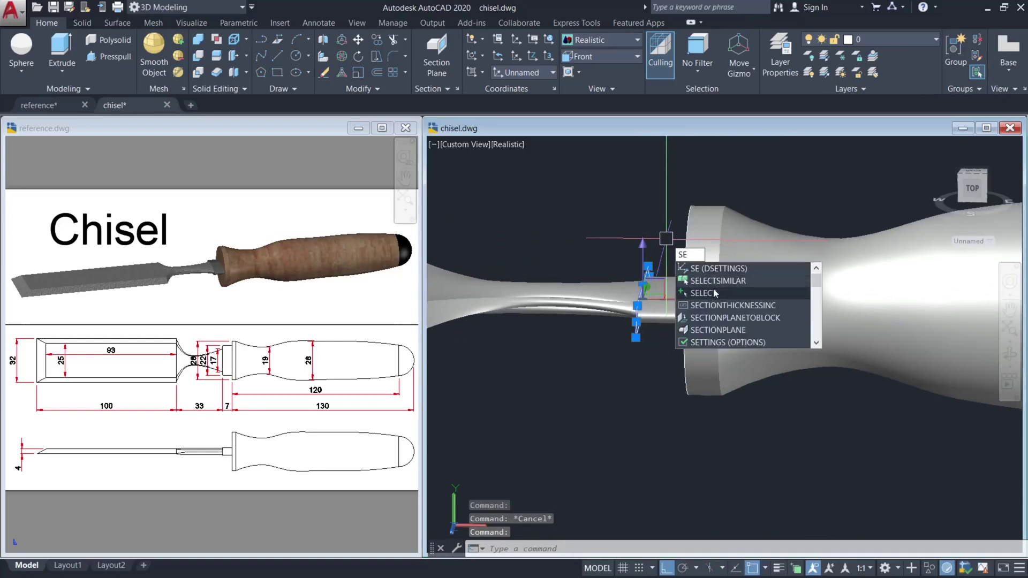
{"action": "left_click", "coordinate": [712, 281]}
{"action": "left_click", "coordinate": [663, 193]}
{"action": "left_click", "coordinate": [711, 409]}
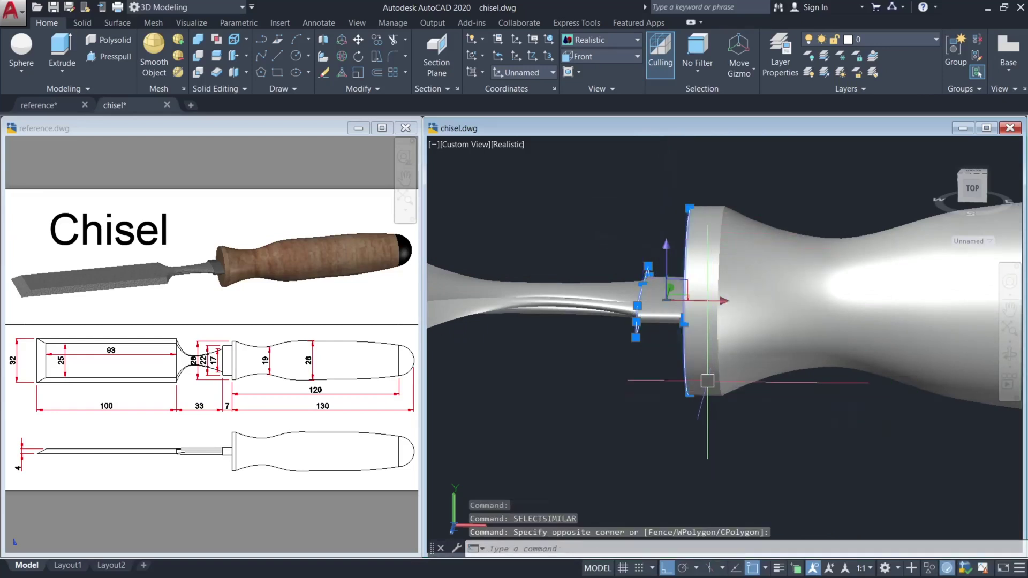
{"action": "key", "text": "space"}
{"action": "scroll", "coordinate": [704, 378], "scroll_direction": "down", "scroll_amount": 4}
{"action": "scroll", "coordinate": [704, 378], "scroll_direction": "down", "scroll_amount": 3}
{"action": "type", "text": "e"}
{"action": "key", "text": "Return"}
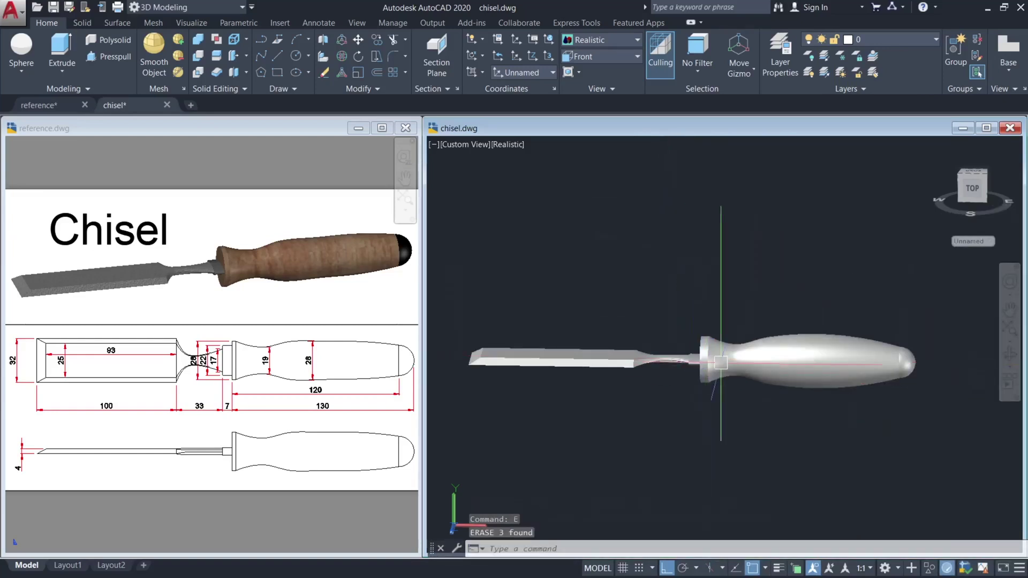
Search the materials browser for wood and apply Birch - Natural Medium Gloss to the lofted handle body
{"action": "mouse_move", "coordinate": [705, 375]}
{"action": "middle_mouse_down", "text": "shift"}
{"action": "mouse_move", "coordinate": [717, 356]}
{"action": "mouse_move", "coordinate": [749, 415]}
{"action": "mouse_move", "coordinate": [714, 385]}
{"action": "middle_mouse_up", "text": "shift"}
{"action": "middle_click_drag", "start_coordinate": [657, 314], "coordinate": [676, 301]}
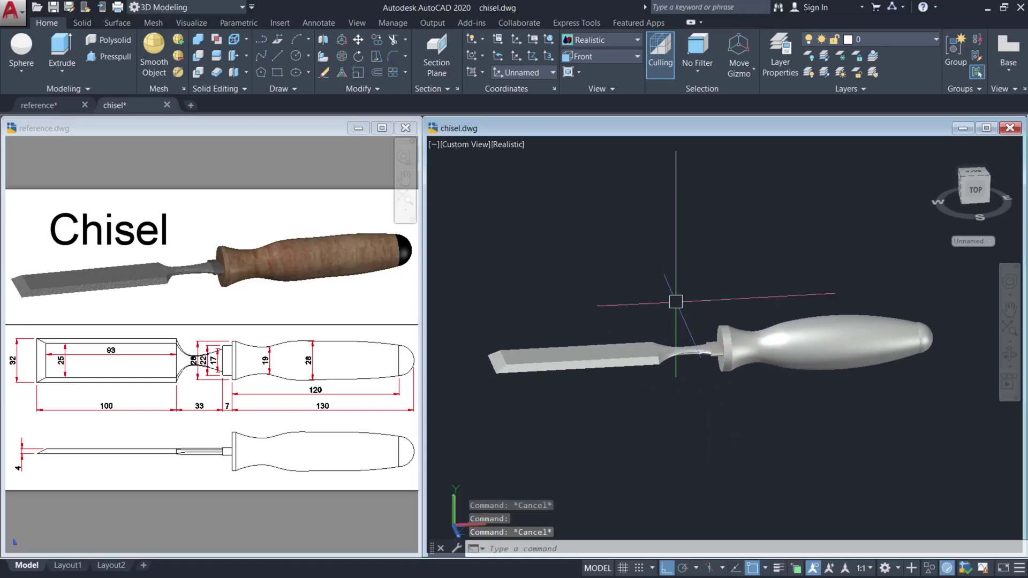
{"action": "type", "text": "at"}
{"action": "key", "text": "Return"}
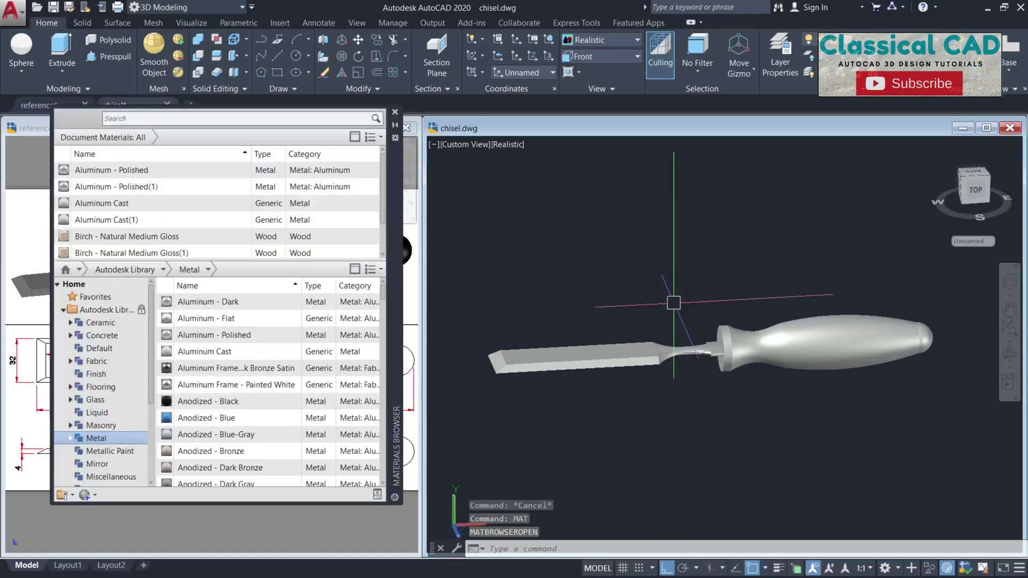
{"action": "left_click", "coordinate": [140, 118]}
{"action": "type", "text": "wood"}
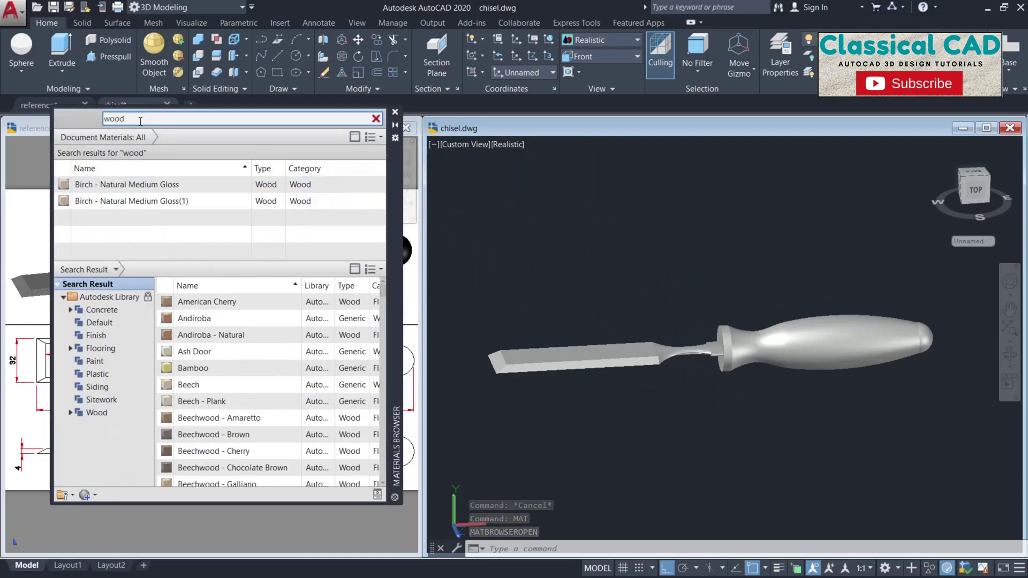
{"action": "scroll", "coordinate": [267, 435], "scroll_direction": "down", "scroll_amount": 1}
{"action": "scroll", "coordinate": [252, 378], "scroll_direction": "down", "scroll_amount": 3}
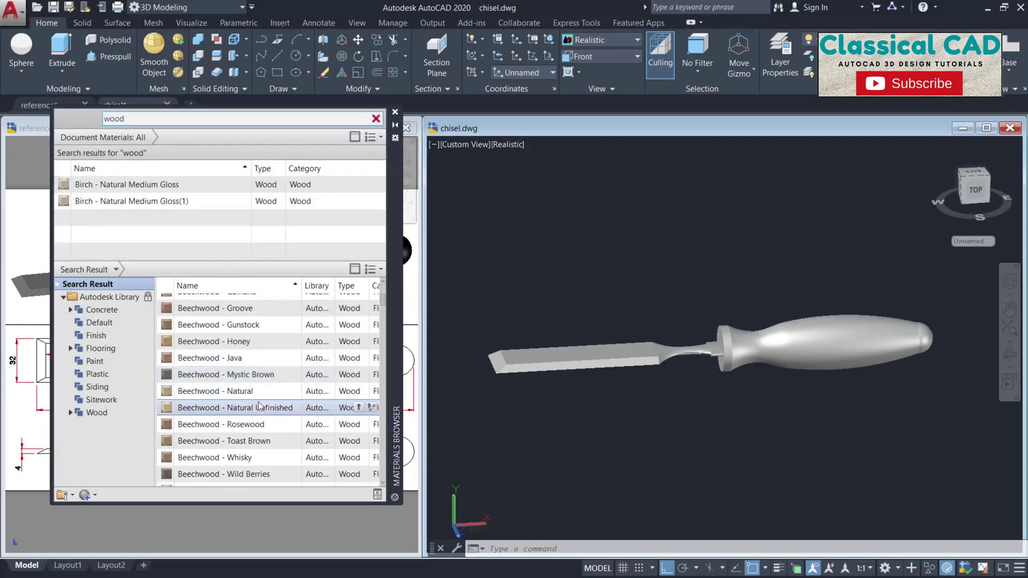
{"action": "scroll", "coordinate": [259, 405], "scroll_direction": "up", "scroll_amount": 3}
{"action": "scroll", "coordinate": [264, 407], "scroll_direction": "down", "scroll_amount": 6}
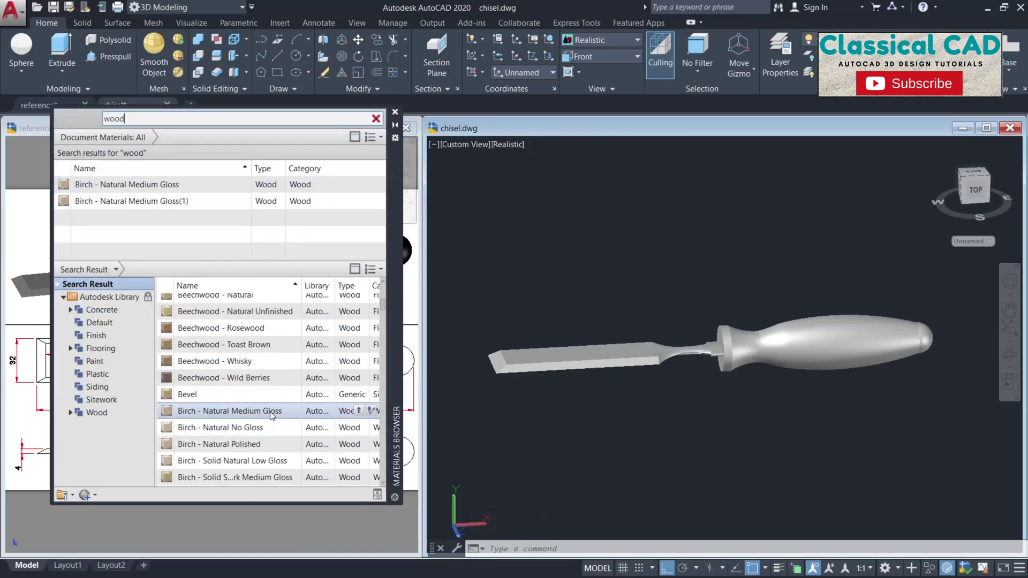
{"action": "left_click_drag", "start_coordinate": [271, 415], "coordinate": [559, 386]}
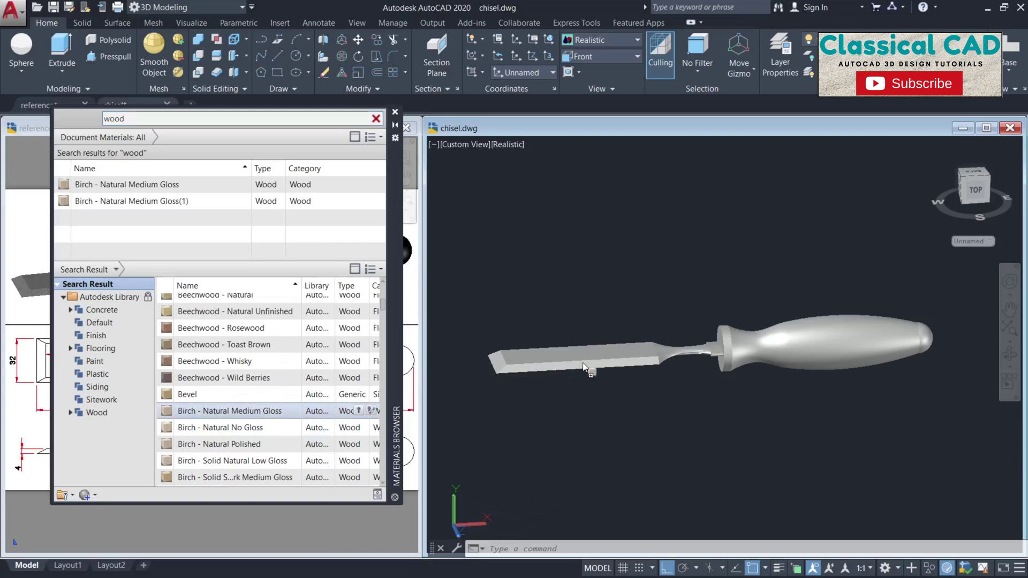
{"action": "left_click_drag", "start_coordinate": [834, 363], "coordinate": [833, 362]}
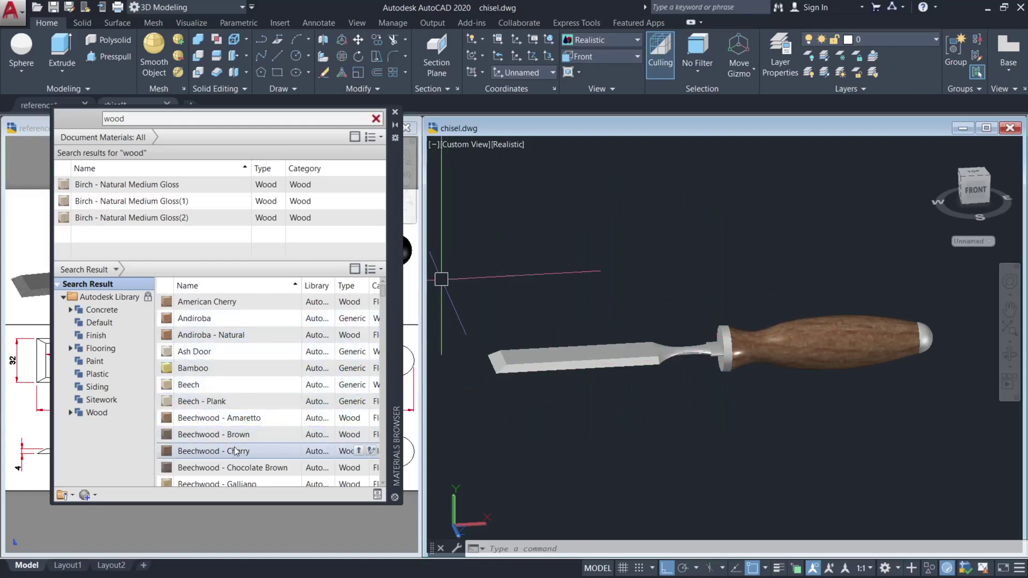
Apply Birch - Natural Medium Gloss to the disc at the front of the handle
{"action": "scroll", "coordinate": [244, 436], "scroll_direction": "down", "scroll_amount": 4}
{"action": "scroll", "coordinate": [251, 428], "scroll_direction": "down", "scroll_amount": 2}
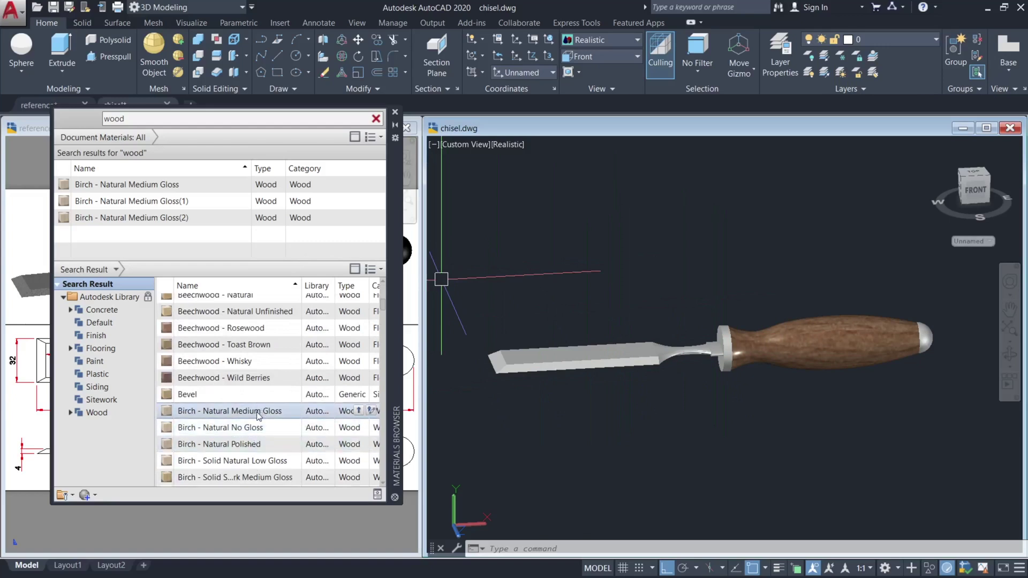
{"action": "left_click_drag", "start_coordinate": [257, 412], "coordinate": [397, 405]}
{"action": "left_click_drag", "start_coordinate": [723, 366], "coordinate": [723, 366]}
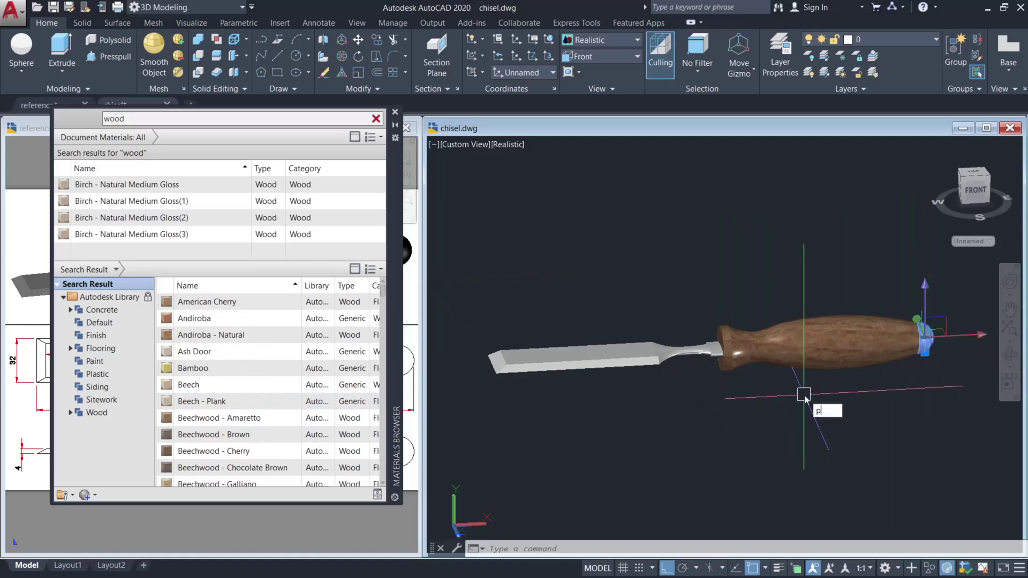
Set the rounded end cap's color to Color 250 in its properties and clear the selection
{"action": "type", "text": "r"}
{"action": "key", "text": "Return"}
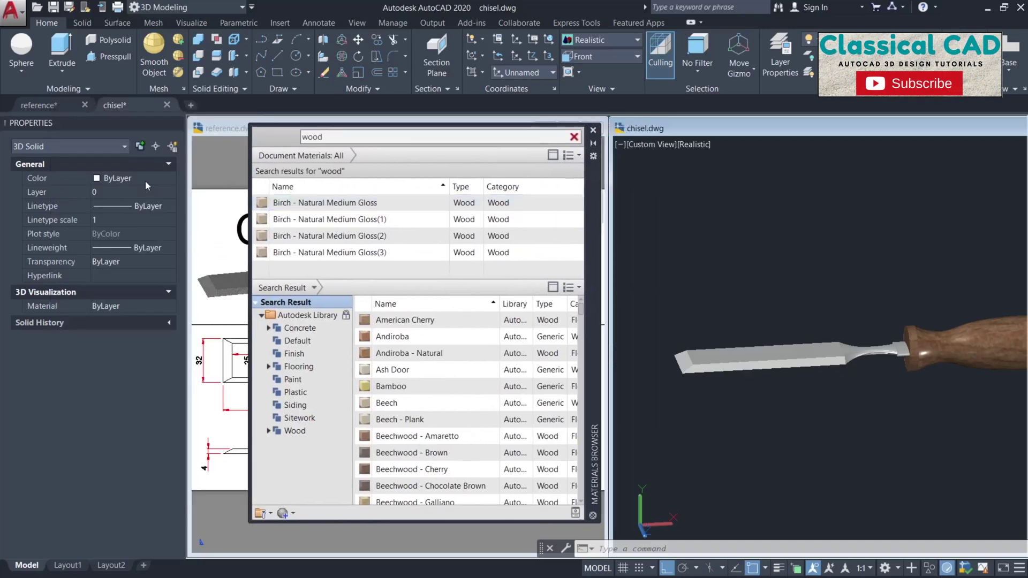
{"action": "left_click", "coordinate": [146, 181]}
{"action": "left_click", "coordinate": [121, 292]}
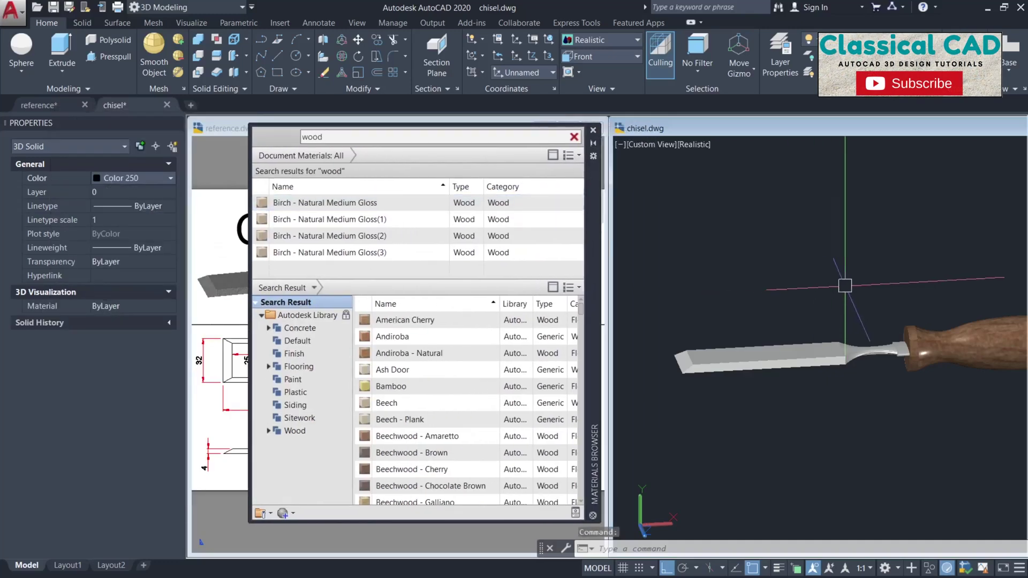
{"action": "scroll", "coordinate": [855, 265], "scroll_direction": "down", "scroll_amount": 2}
{"action": "middle_click_drag", "start_coordinate": [1006, 313], "coordinate": [874, 289]}
{"action": "left_click", "coordinate": [874, 290]}
{"action": "scroll", "coordinate": [874, 291], "scroll_direction": "up", "scroll_amount": 4}
{"action": "key", "text": "Escape"}
{"action": "key", "text": "Escape"}
{"action": "scroll", "coordinate": [876, 298], "scroll_direction": "down", "scroll_amount": 2}
{"action": "middle_click_drag", "start_coordinate": [800, 341], "coordinate": [942, 351]}
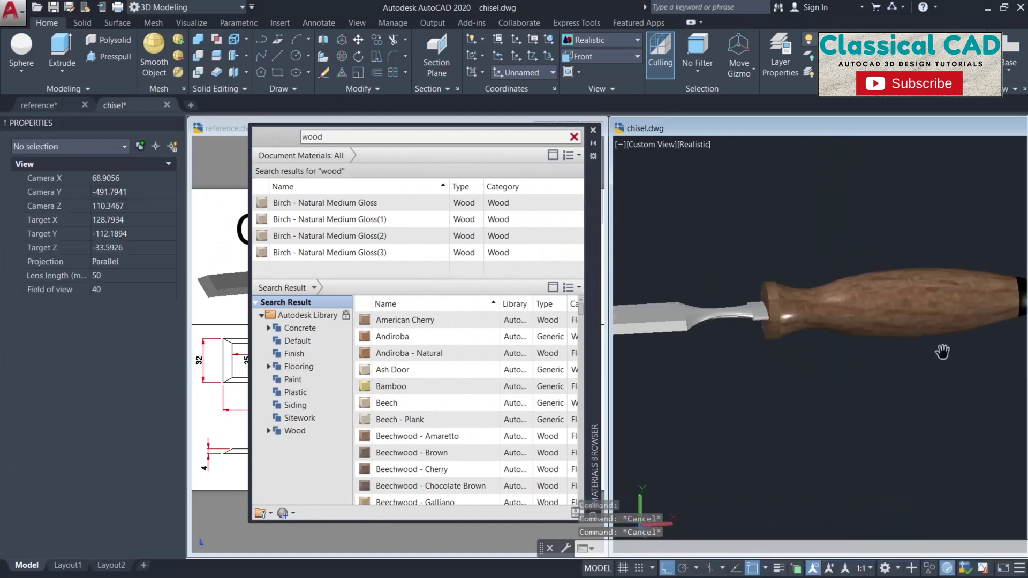
Close the properties palette and move the materials browser clear of the chisel model
{"action": "left_click", "coordinate": [174, 123]}
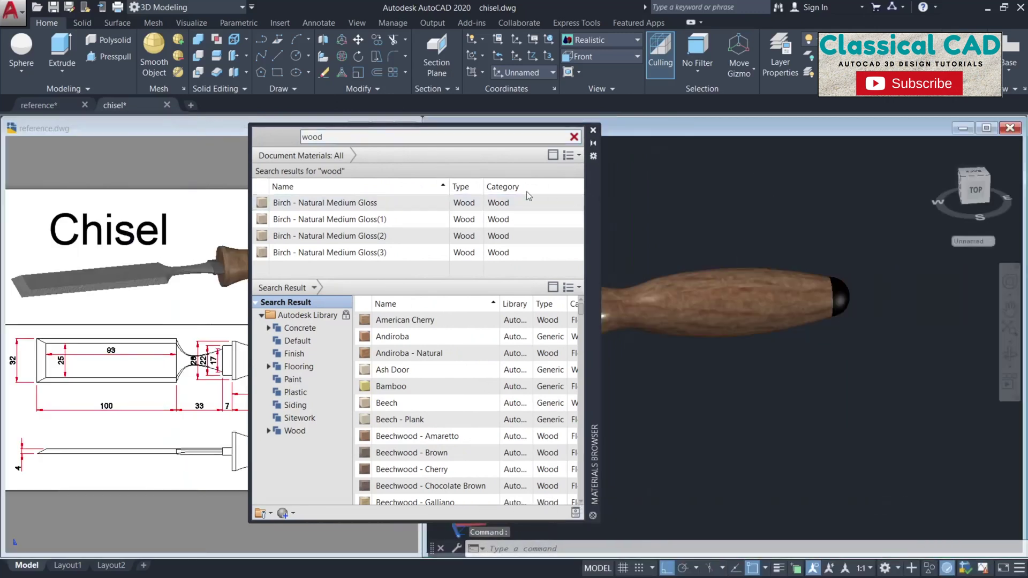
{"action": "left_click_drag", "start_coordinate": [591, 191], "coordinate": [380, 184]}
{"action": "left_click", "coordinate": [649, 237]}
{"action": "key", "text": "Escape"}
{"action": "middle_click_drag", "start_coordinate": [554, 258], "coordinate": [797, 267]}
Union the chisel blade and its curved neck into a single solid
{"action": "left_click", "coordinate": [198, 41]}
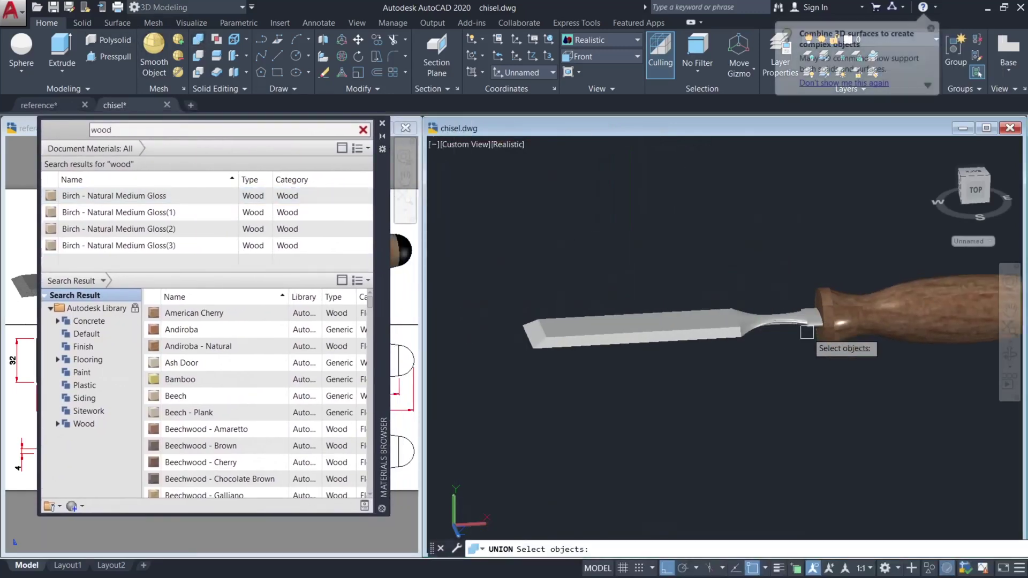
{"action": "left_click", "coordinate": [760, 326]}
{"action": "left_click", "coordinate": [706, 334]}
{"action": "key", "text": "Return"}
{"action": "key", "text": "Escape"}
{"action": "left_click", "coordinate": [707, 337]}
{"action": "key", "text": "Escape"}
{"action": "key", "text": "Escape"}
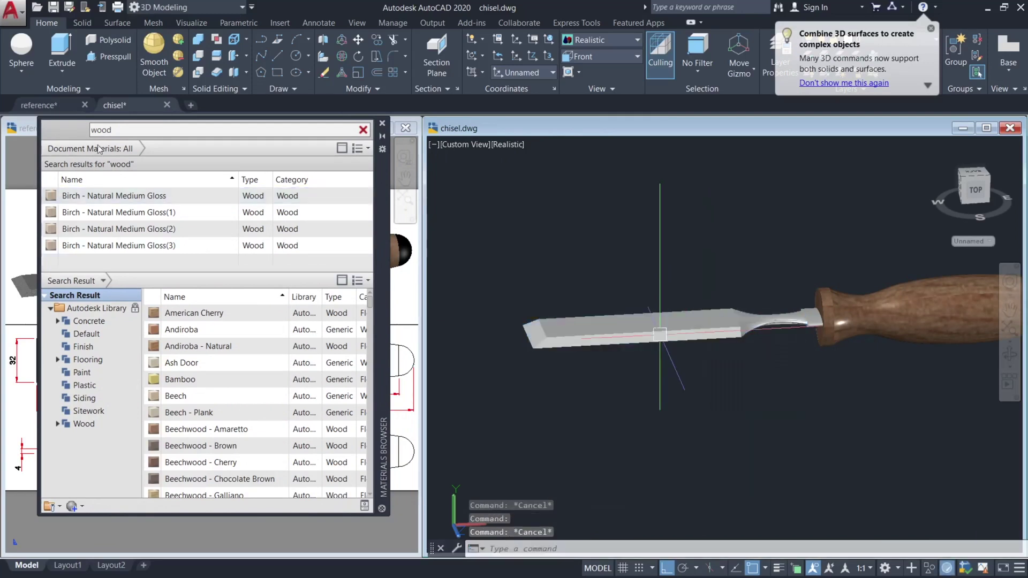
Clear the wood search in the materials browser and show the Metal category of the Autodesk Library
{"action": "key", "text": "BackSpace"}
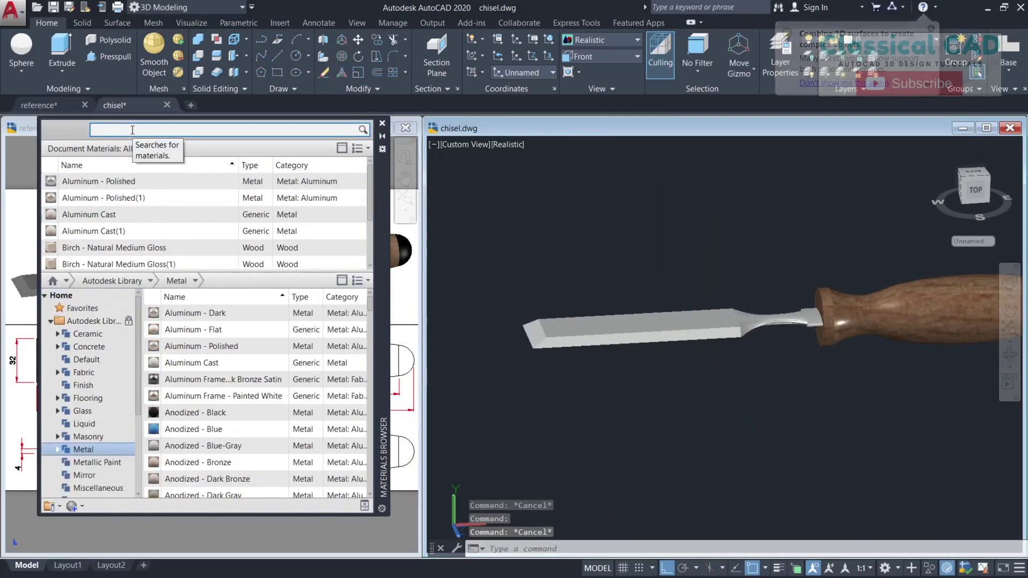
{"action": "left_click", "coordinate": [91, 385]}
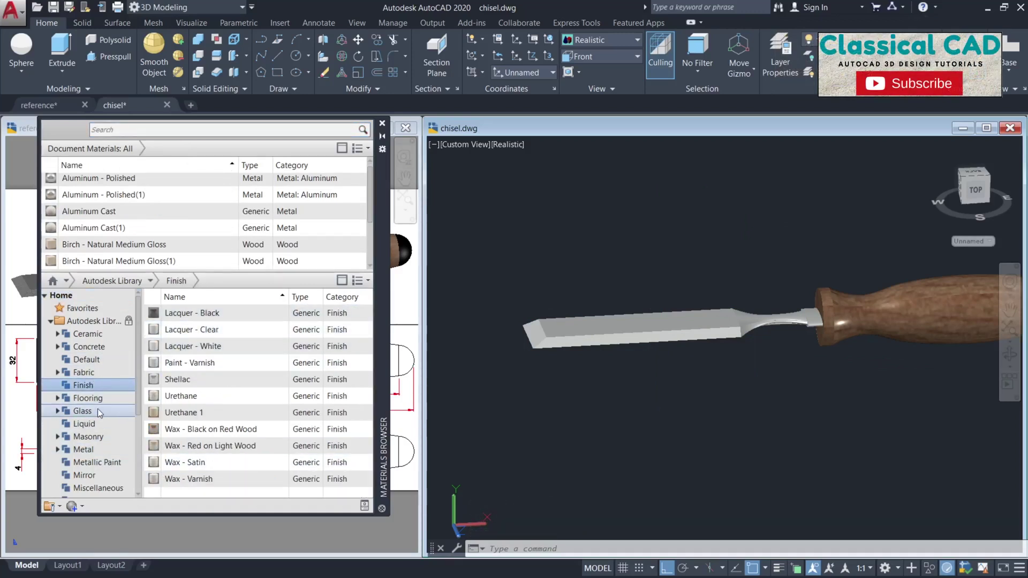
{"action": "left_click", "coordinate": [97, 409]}
{"action": "left_click", "coordinate": [101, 398]}
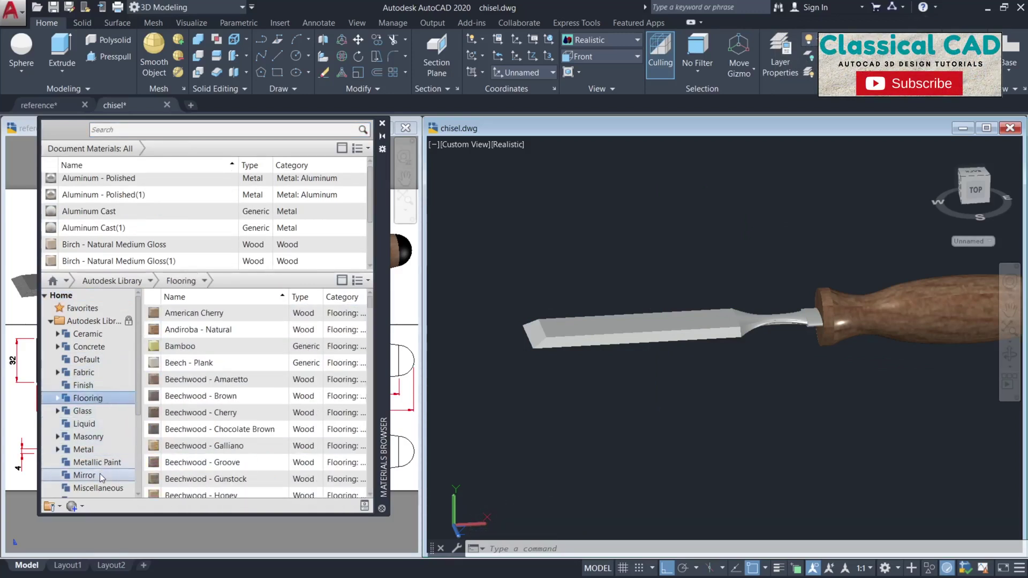
{"action": "left_click", "coordinate": [99, 449]}
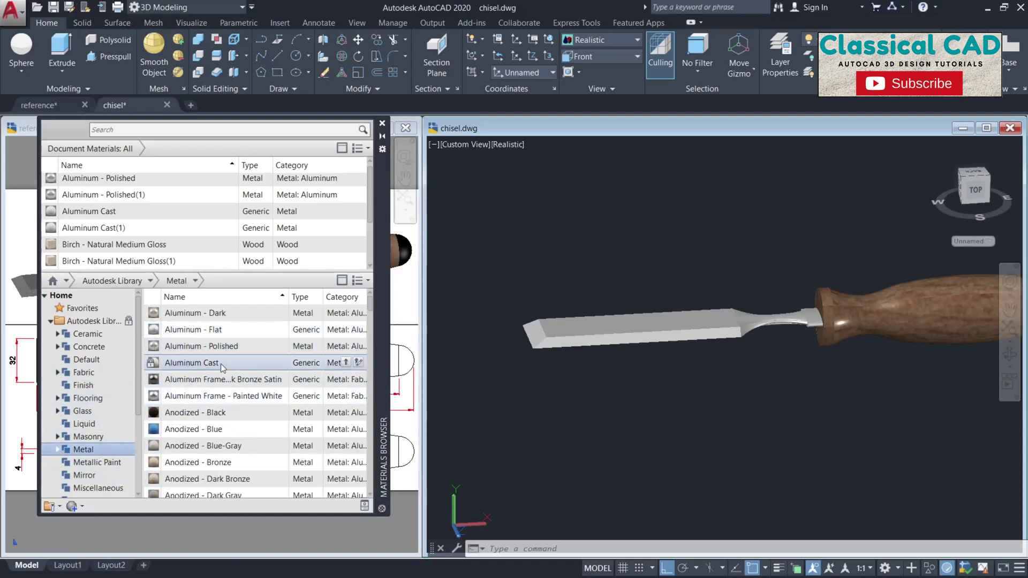
Apply Aluminum Cast to the joined blade and to the shank end at the handle, and close the materials browser
{"action": "left_click_drag", "start_coordinate": [220, 378], "coordinate": [576, 349]}
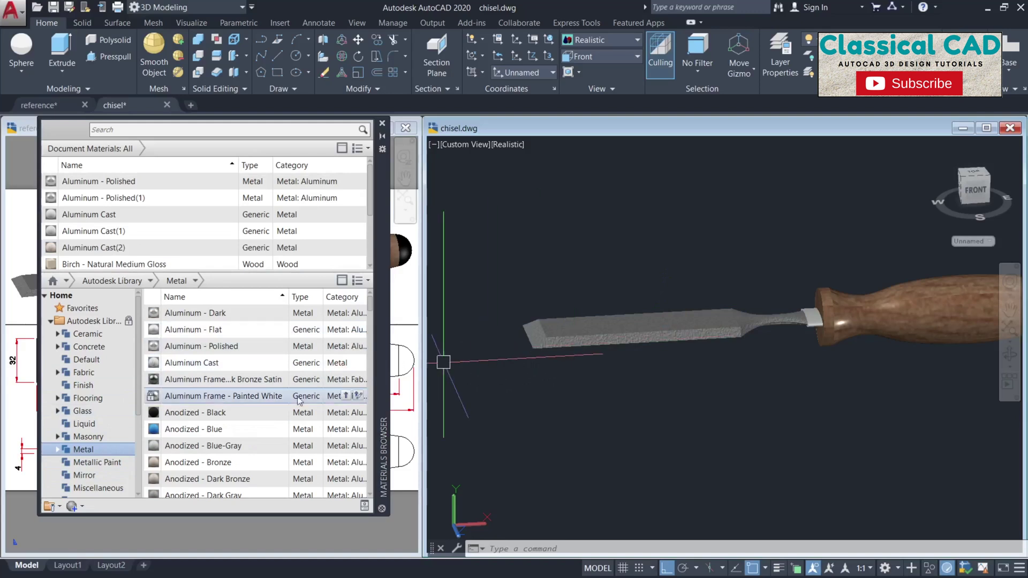
{"action": "left_click_drag", "start_coordinate": [214, 362], "coordinate": [812, 328]}
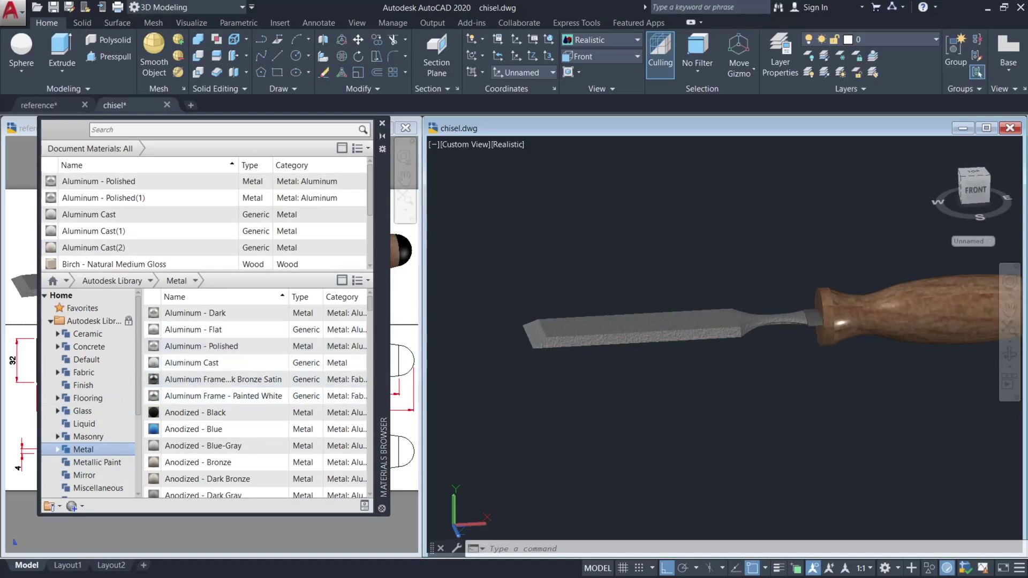
{"action": "left_click", "coordinate": [382, 124]}
{"action": "left_click", "coordinate": [680, 236]}
{"action": "left_click", "coordinate": [771, 245]}
{"action": "scroll", "coordinate": [719, 261], "scroll_direction": "down", "scroll_amount": 2}
{"action": "middle_click_drag", "start_coordinate": [720, 261], "coordinate": [723, 328]}
{"action": "middle_click_drag", "start_coordinate": [725, 329], "coordinate": [722, 344]}
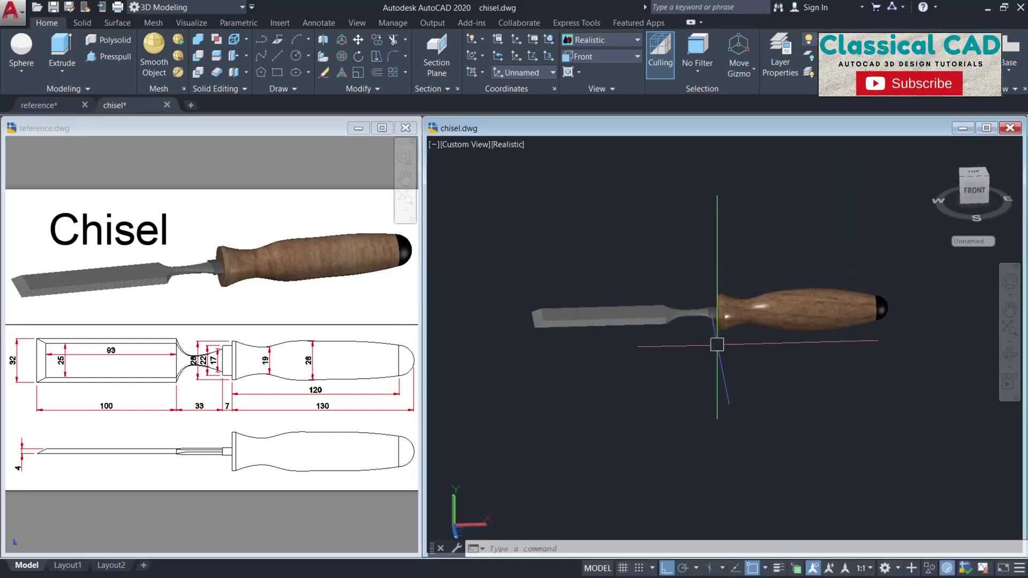